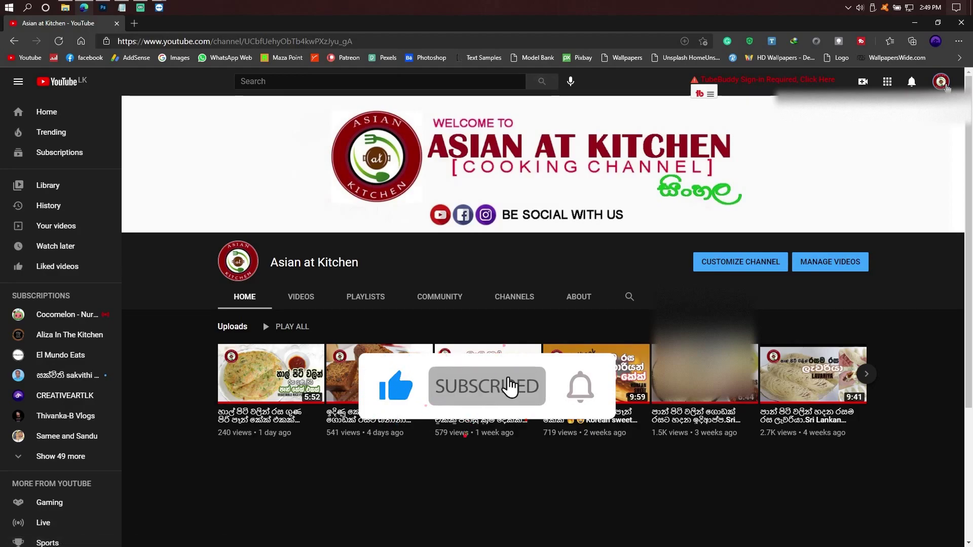
Step: Open the channel's monetization page in YouTube Studio and start the YouTube Partner Program application
left_click(942, 83)
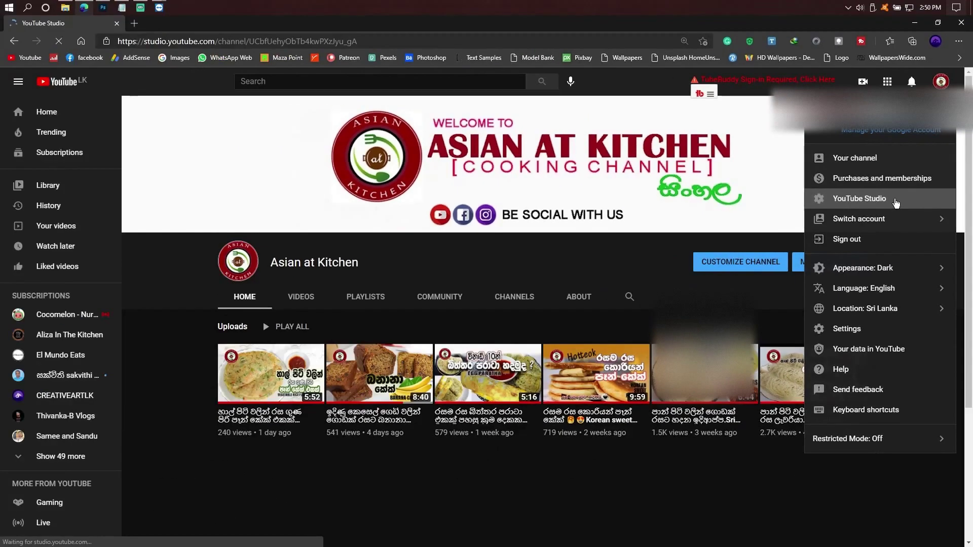
left_click(871, 228)
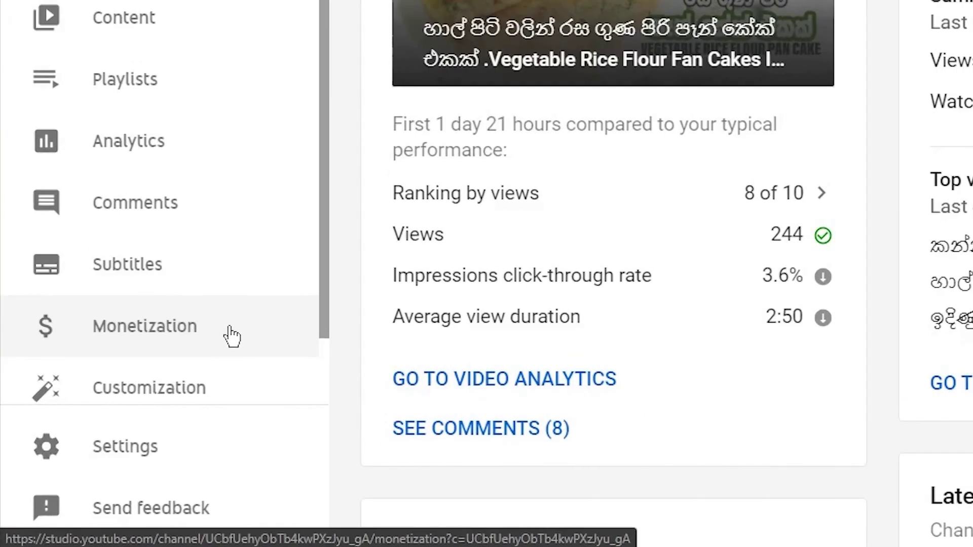
left_click(114, 443)
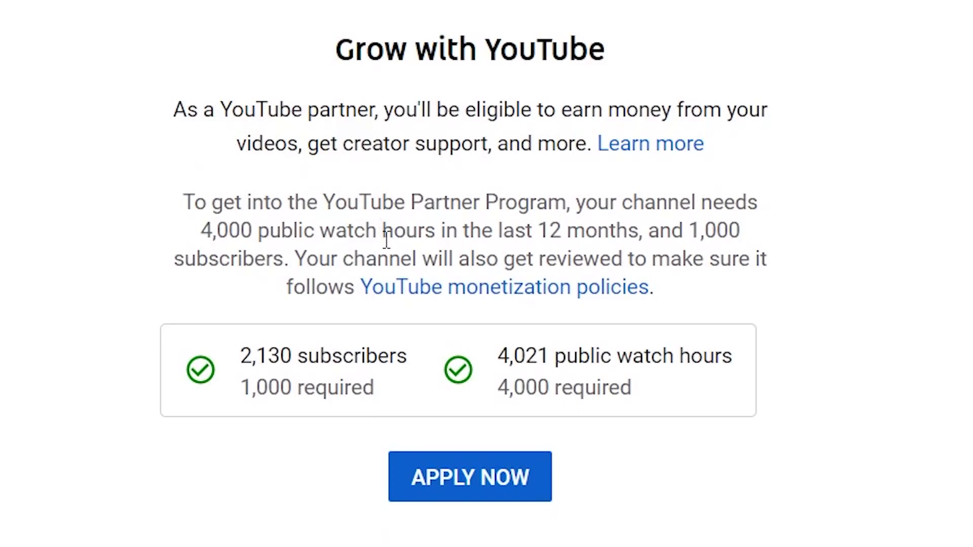
left_click(509, 478)
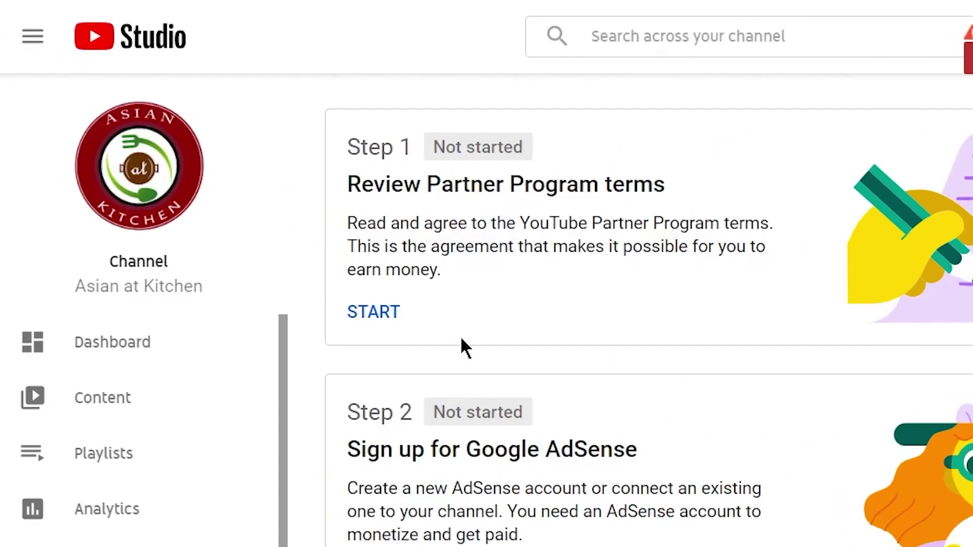
Step: Review and accept the YouTube Partner Program terms in Step 1 of channel monetization
scroll(418, 414, "down", 1)
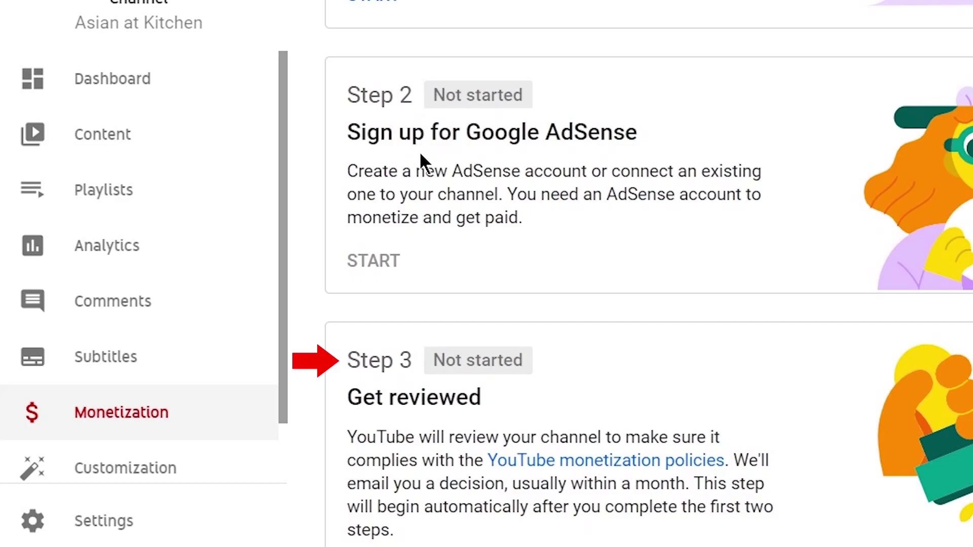
scroll(419, 151, "up", 2)
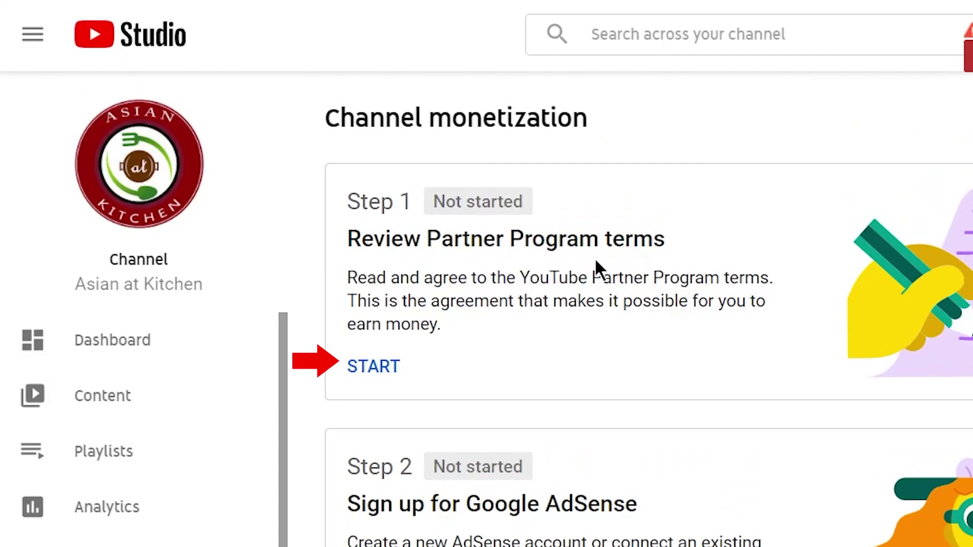
left_click(378, 369)
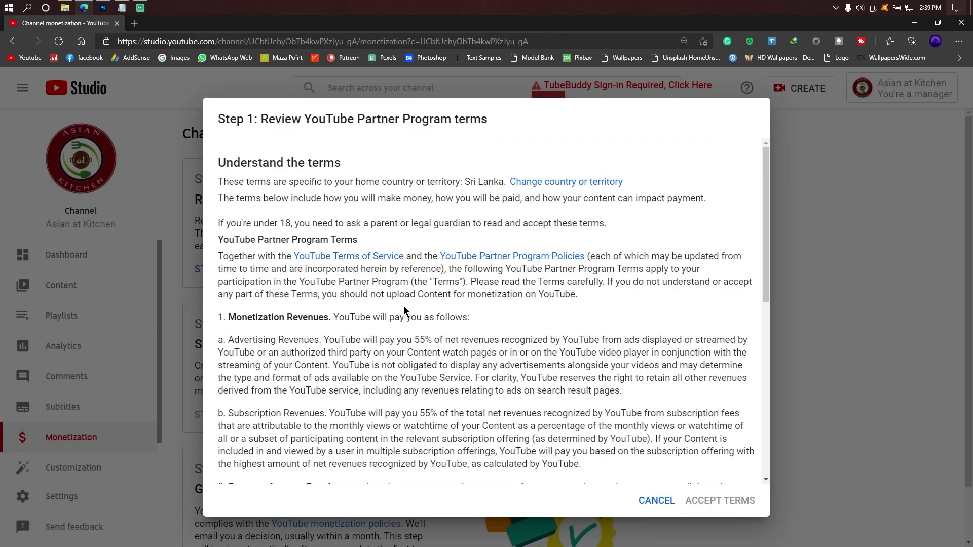
scroll(404, 306, "down", 10)
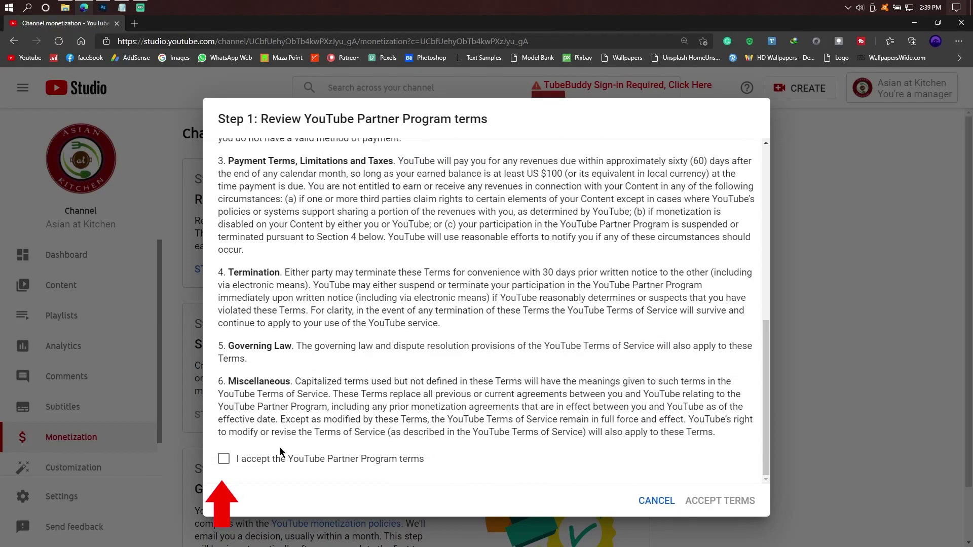
left_click(223, 459)
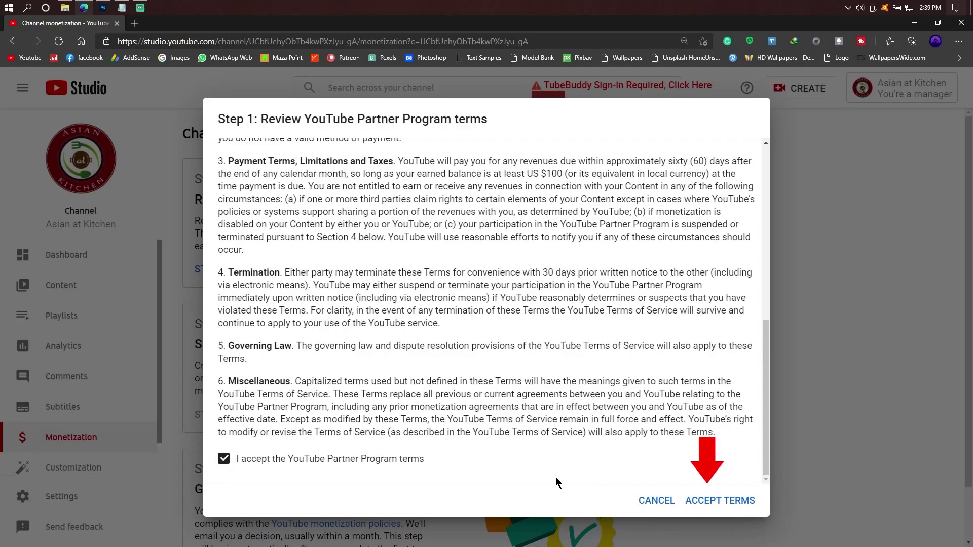
left_click(716, 503)
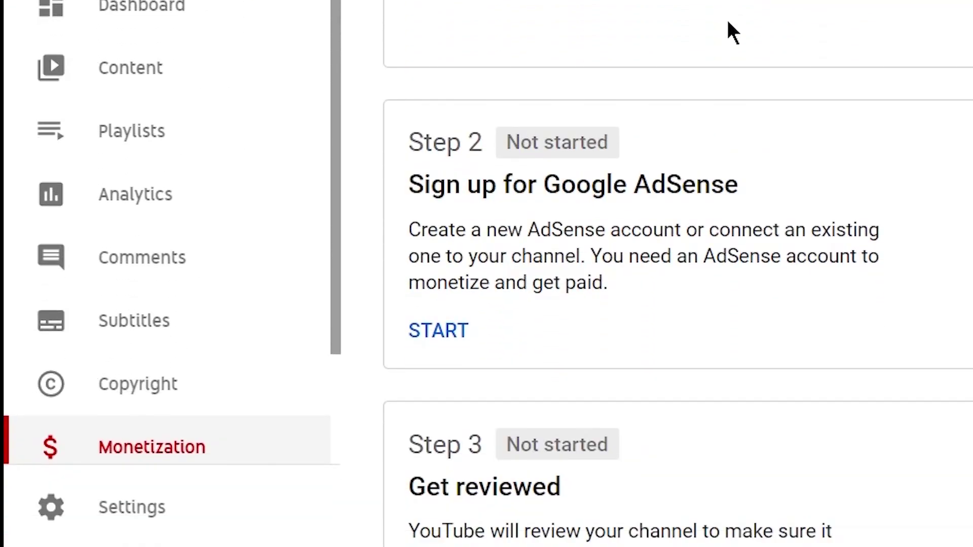
Step: Start the Step 2 Google AdSense sign-up, answer "No, I don't have an existing account", and continue to AdSense
scroll(782, 151, "down", 2)
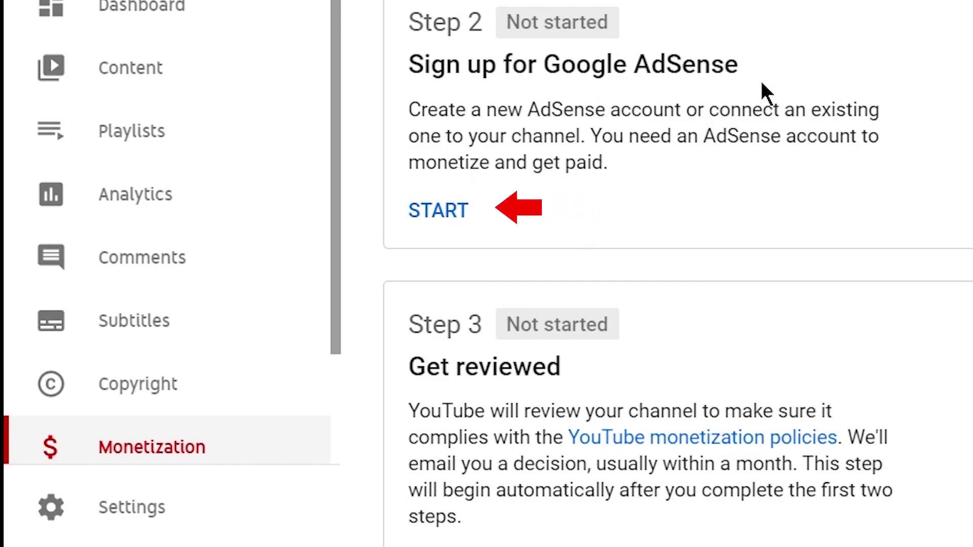
left_click(439, 216)
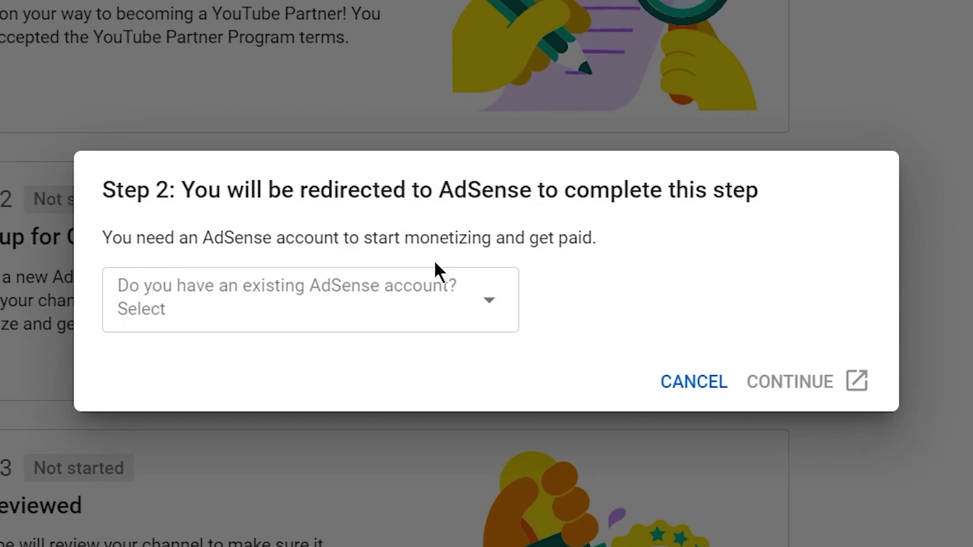
left_click(393, 302)
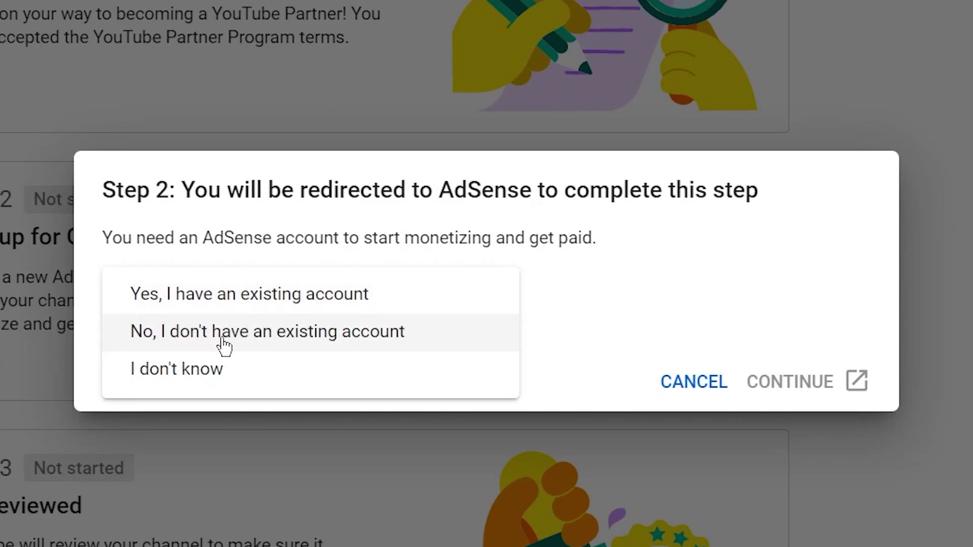
left_click(415, 332)
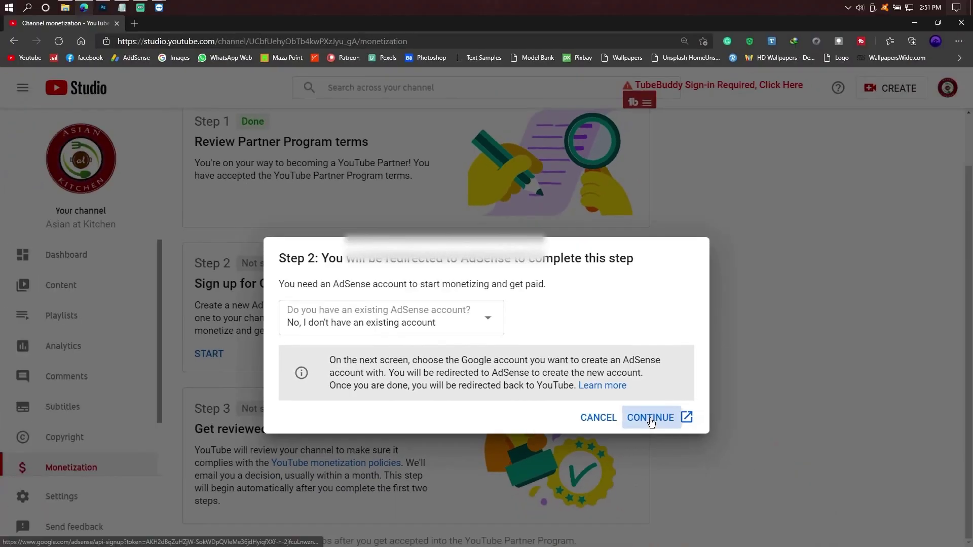
left_click(650, 418)
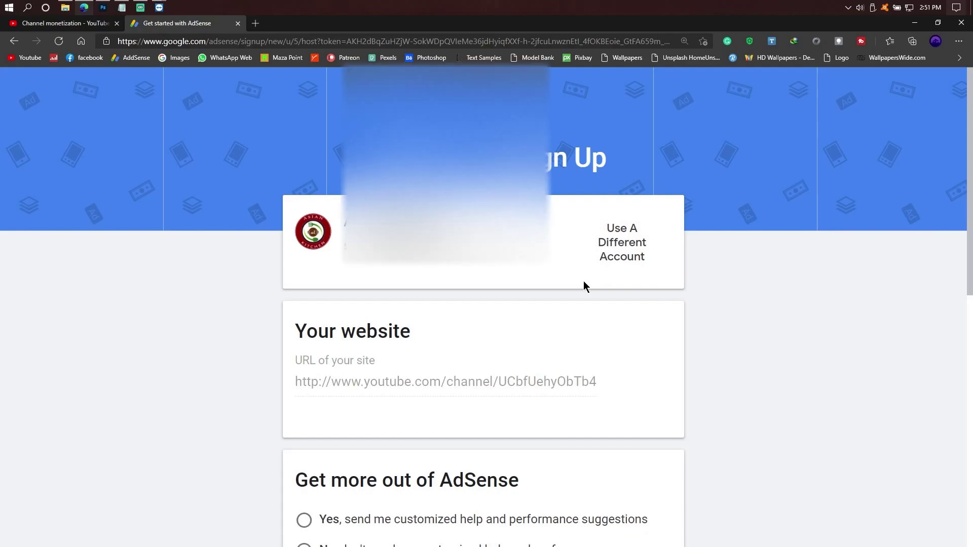
Step: Set the country or territory in the AdSense sign-up form to Sri Lanka
scroll(634, 260, "down", 3)
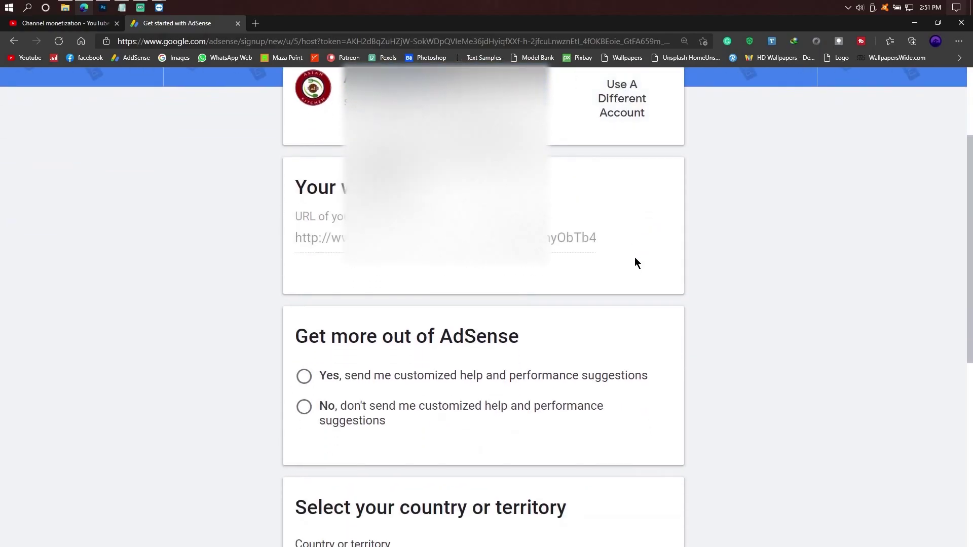
scroll(463, 281, "down", 3)
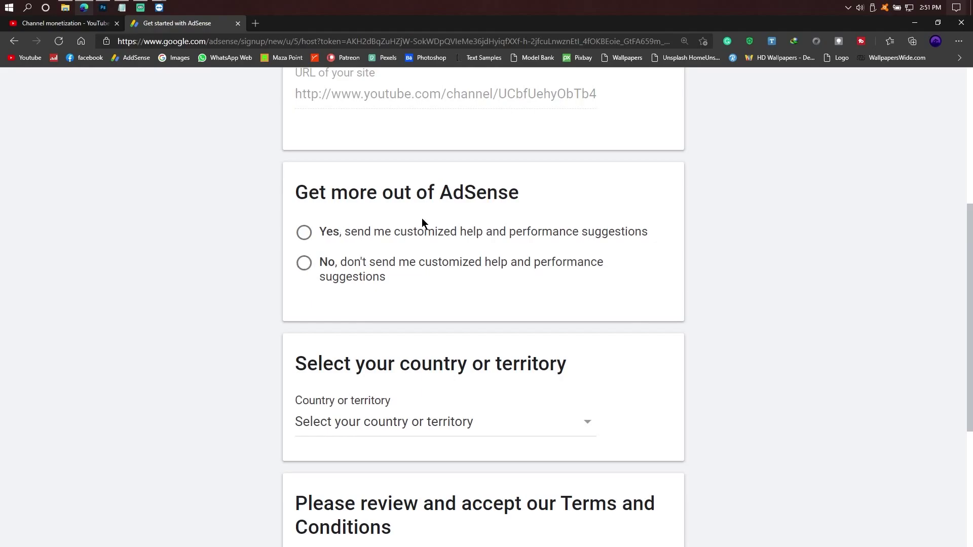
scroll(518, 252, "down", 1)
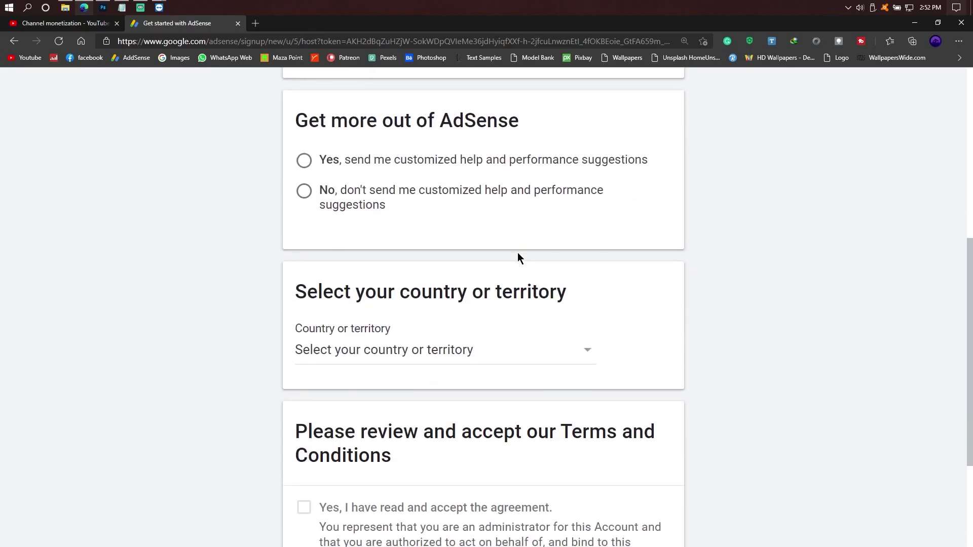
scroll(518, 252, "down", 2)
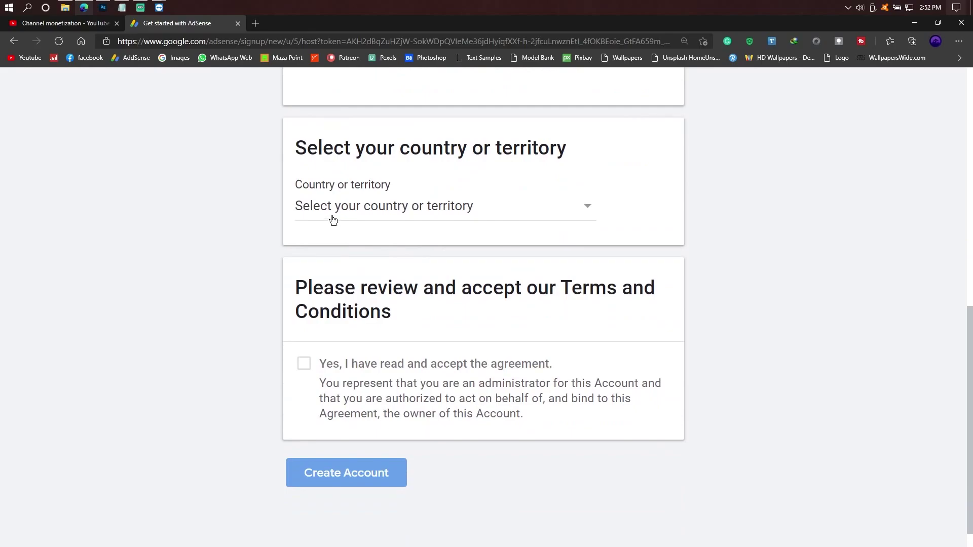
left_click(463, 209)
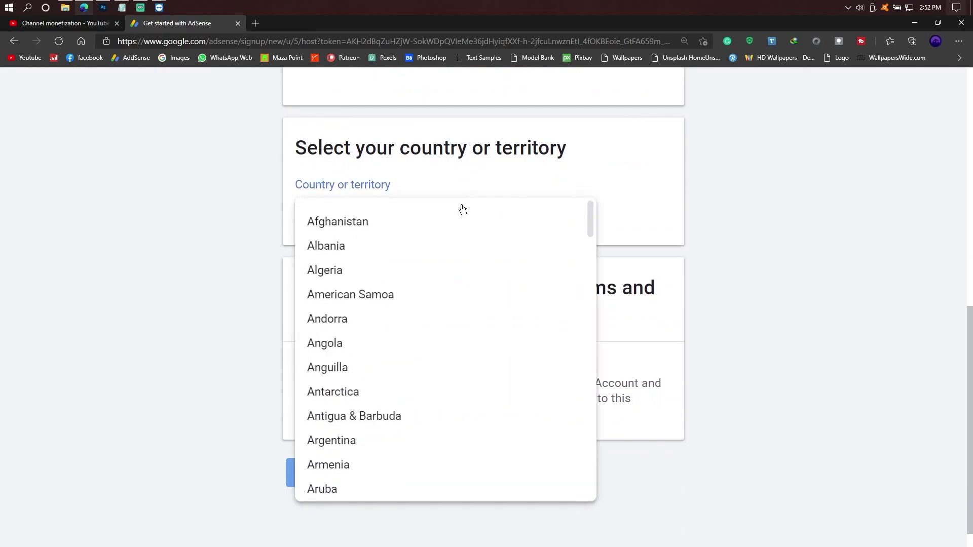
scroll(462, 209, "down", 20)
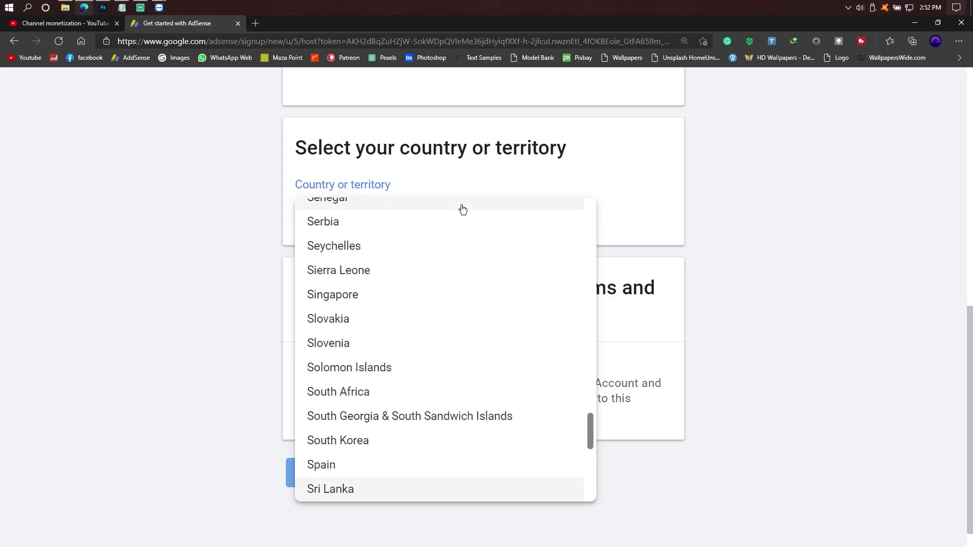
left_click(361, 490)
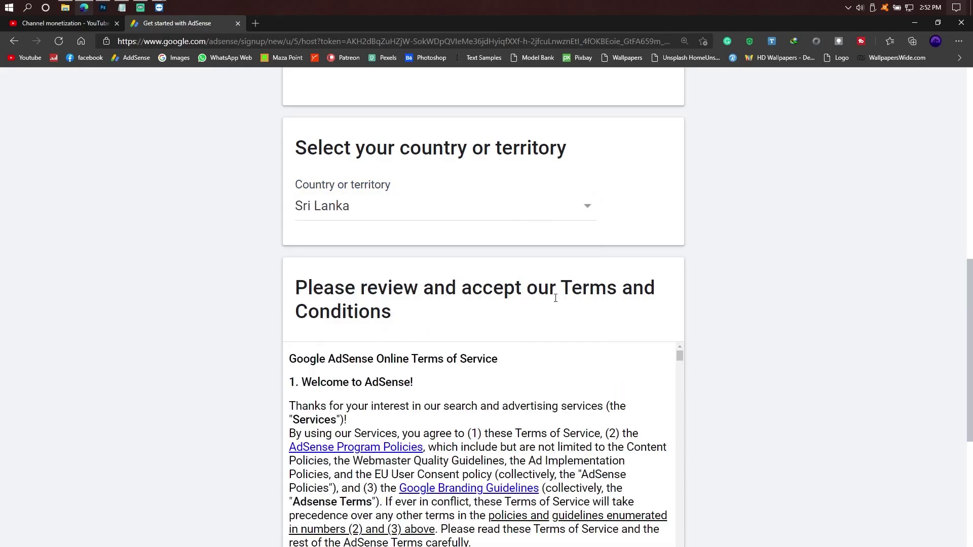
Step: Review and accept the Google AdSense Online Terms of Service, and create the AdSense account
scroll(516, 321, "down", 3)
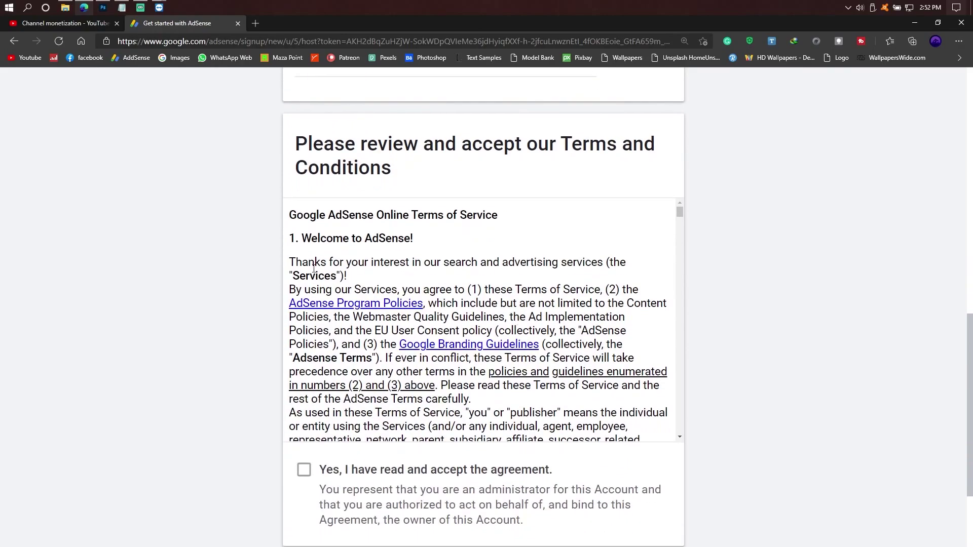
scroll(427, 249, "down", 3)
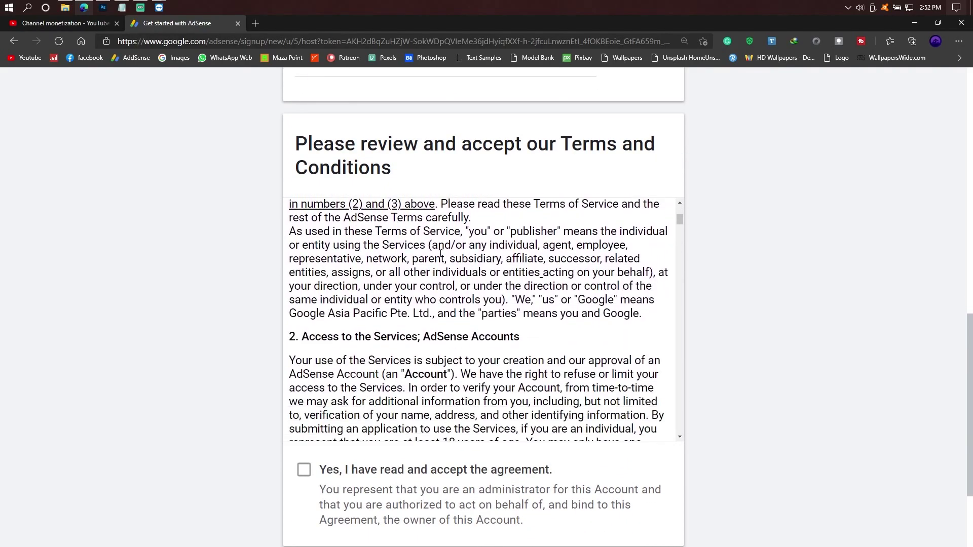
scroll(440, 254, "down", 4)
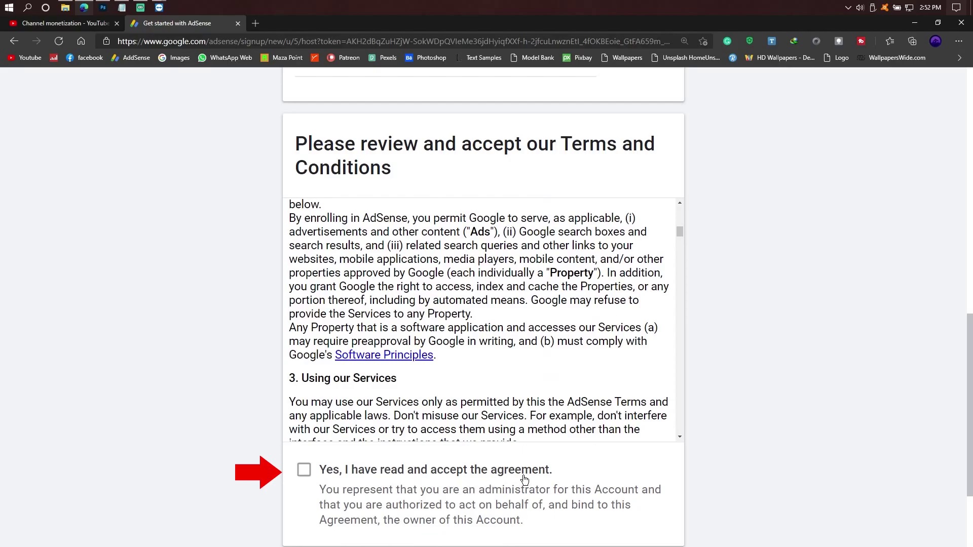
left_click(305, 471)
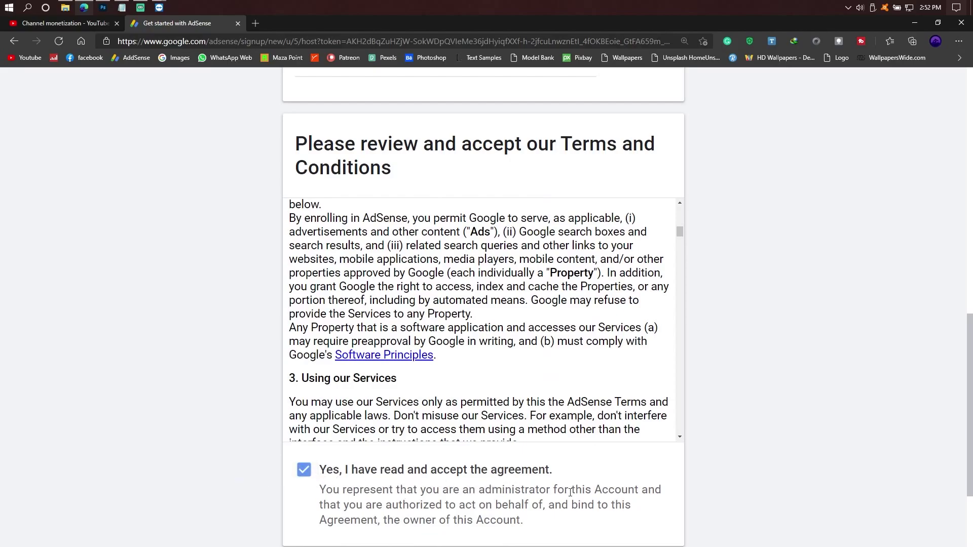
scroll(581, 493, "down", 3)
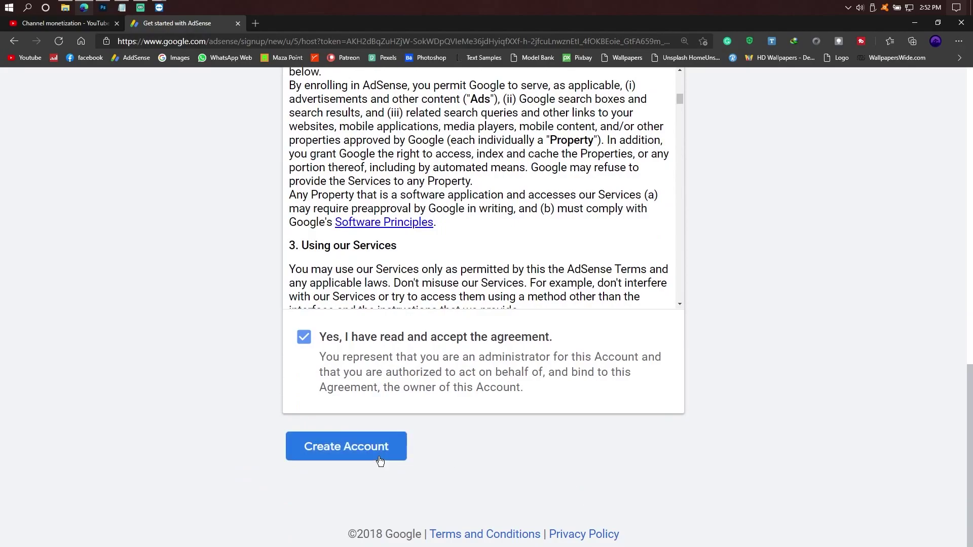
left_click(388, 451)
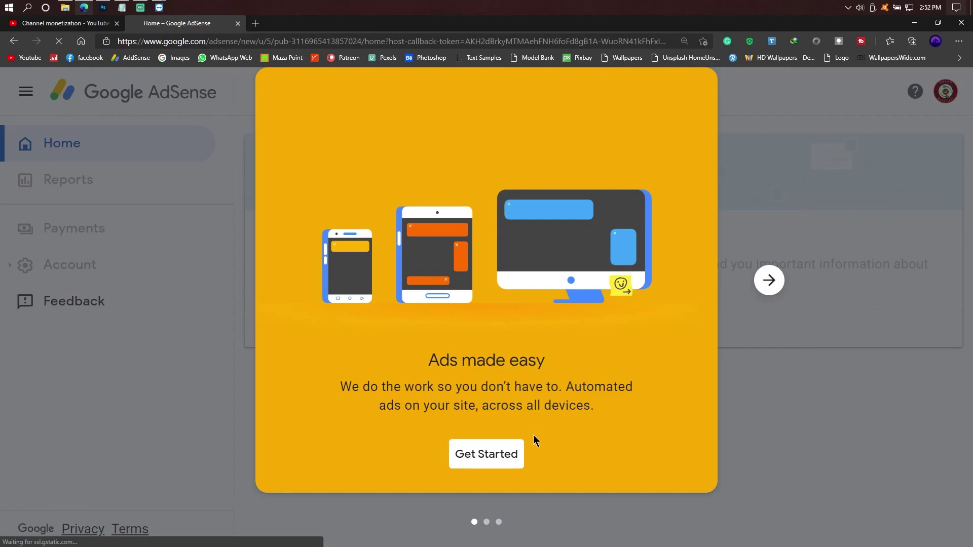
Step: Get started in AdSense and choose Individual as the account type in the payment address details
left_click(501, 457)
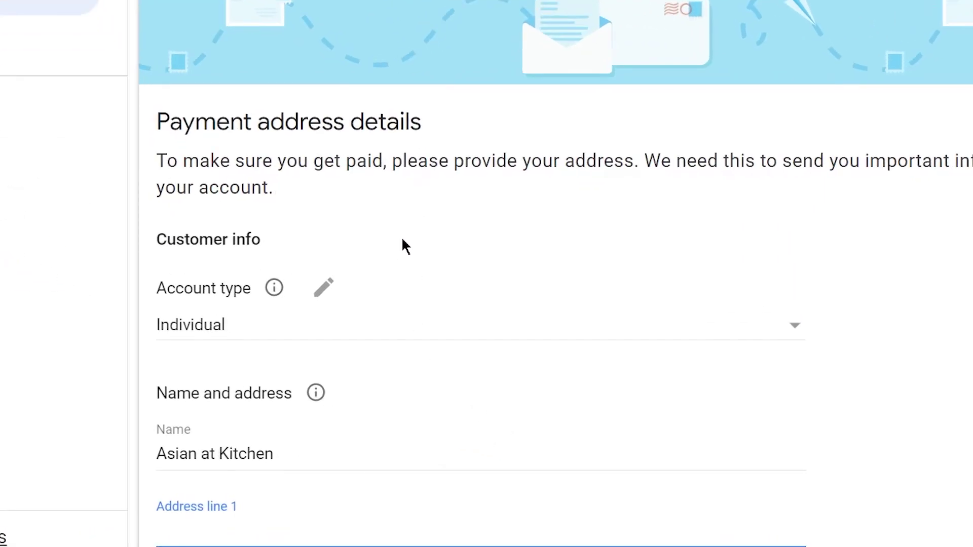
scroll(385, 267, "down", 4)
scroll(386, 267, "up", 2)
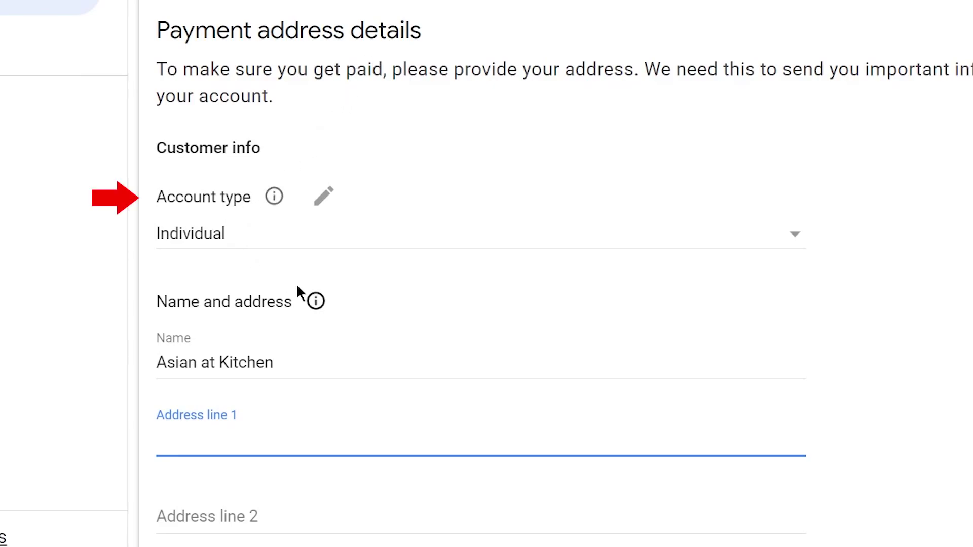
left_click(261, 246)
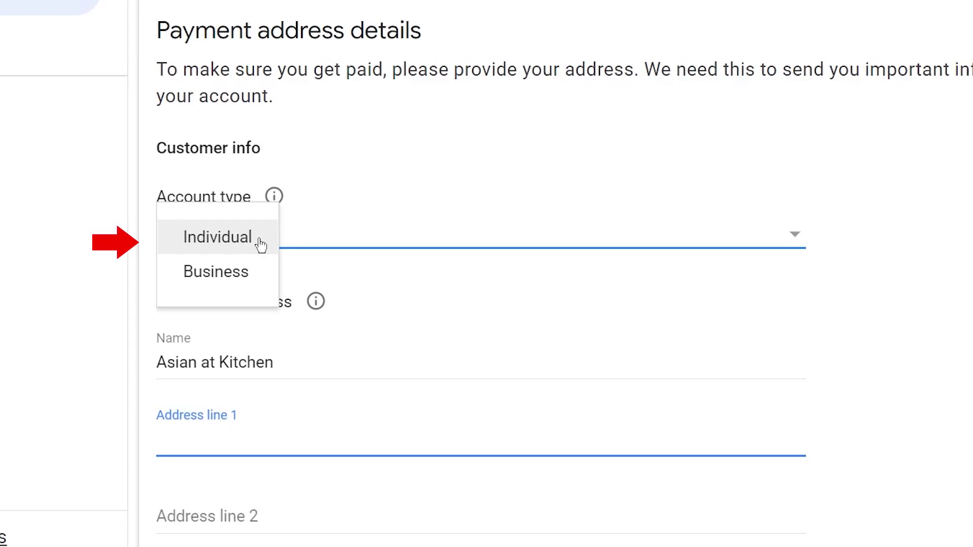
left_click(252, 244)
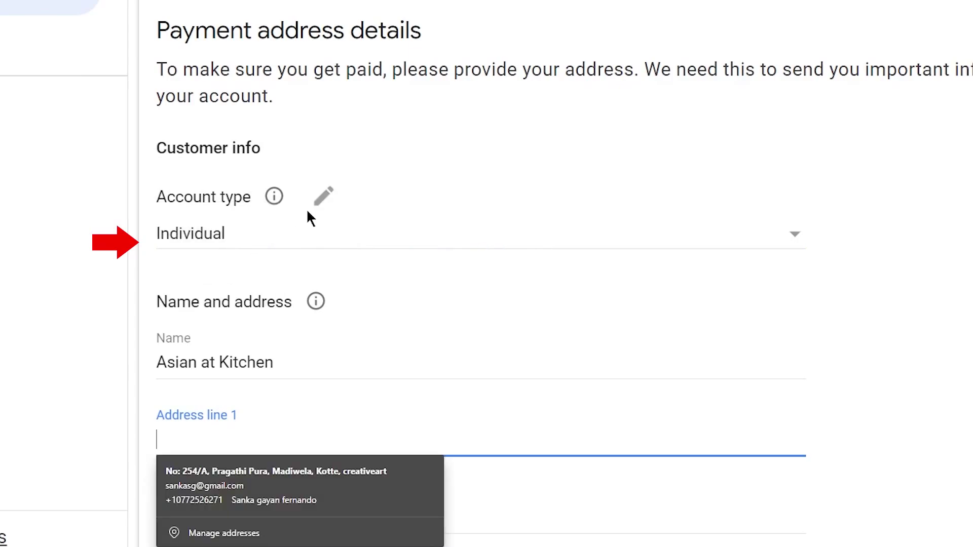
left_click(324, 197)
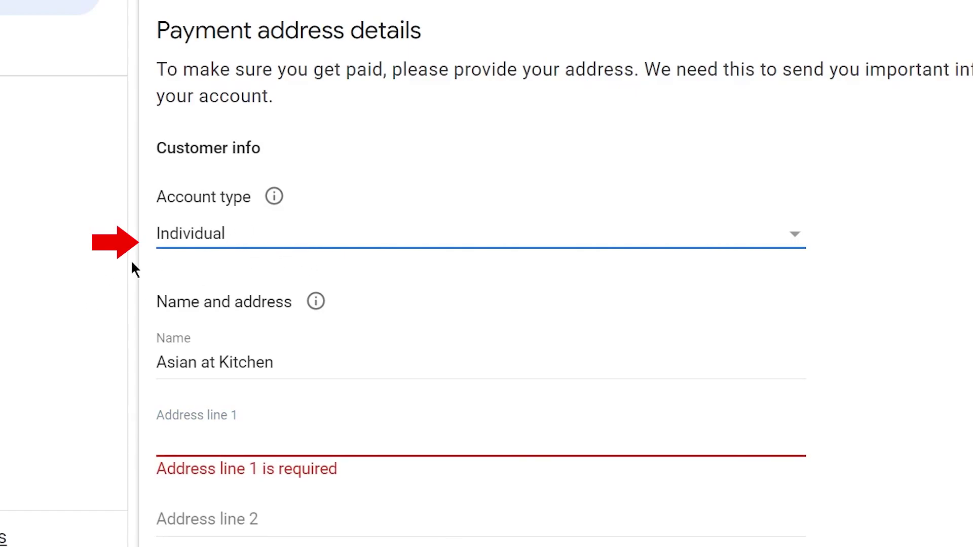
left_click(122, 307)
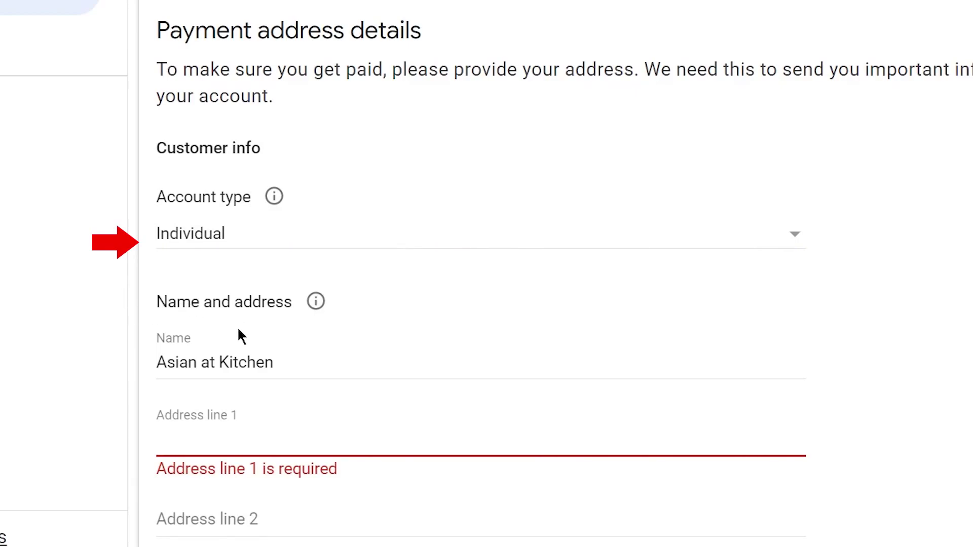
scroll(224, 347, "down", 3)
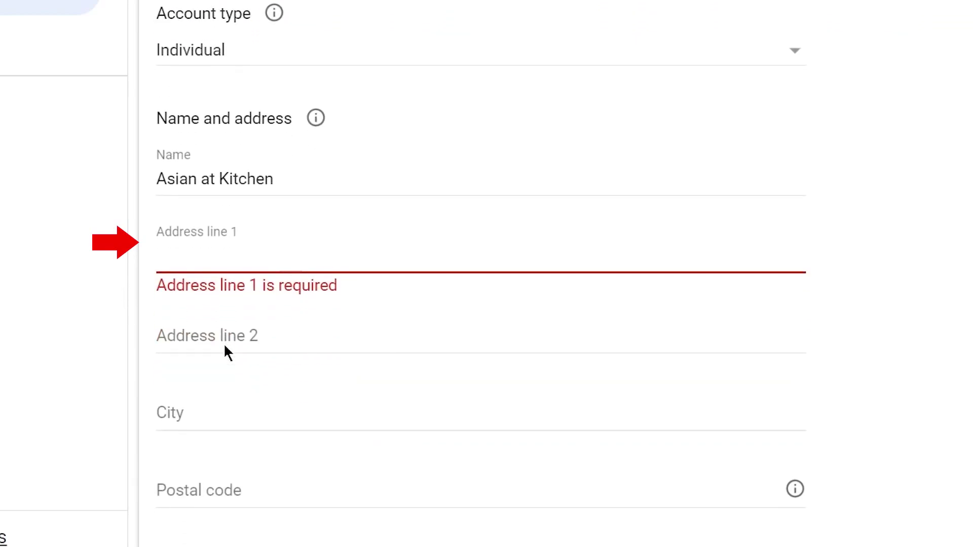
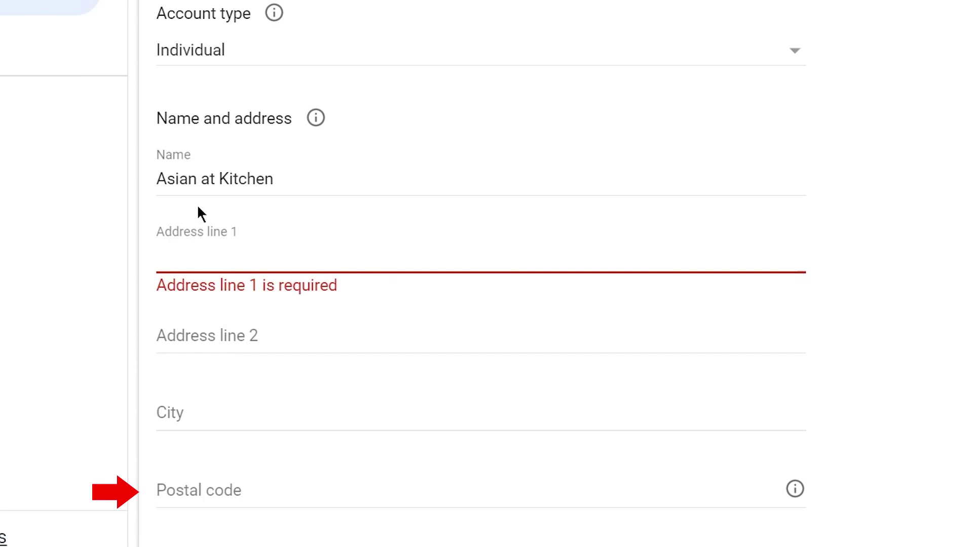
Step: Open the Google search page in a new browser tab, ready for a query
key("ctrl+t")
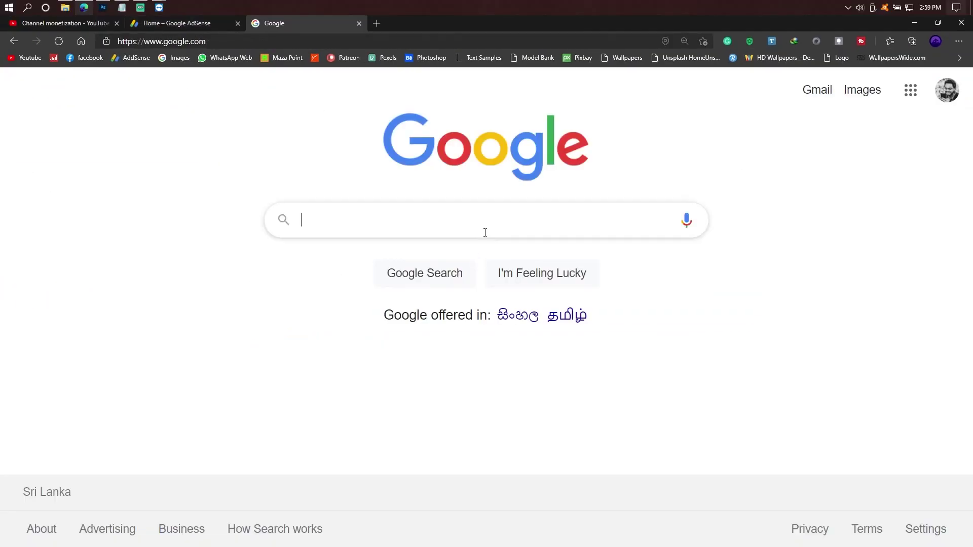
left_click(485, 232)
type("sri lanka")
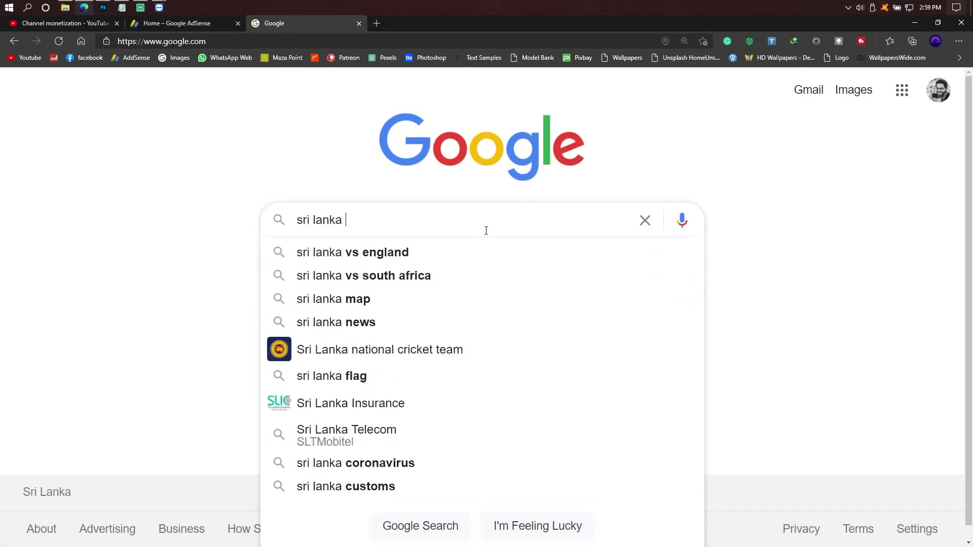
key("BackSpace")
key("BackSpace")
key("BackSpace")
key("BackSpace")
key("BackSpace")
key("BackSpace")
key("BackSpace")
key("BackSpace")
key("BackSpace")
key("BackSpace")
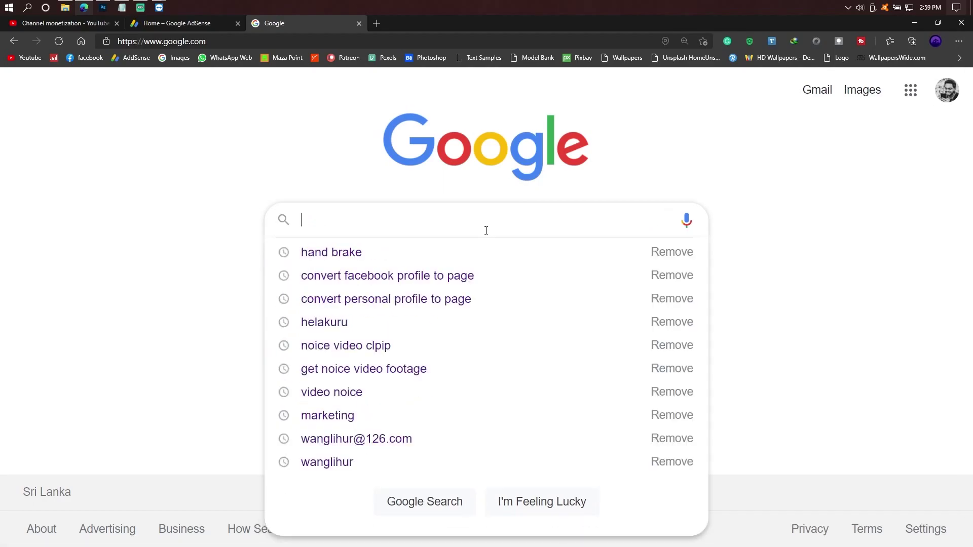
Step: Search Google for "kandy postal code"
type("kand")
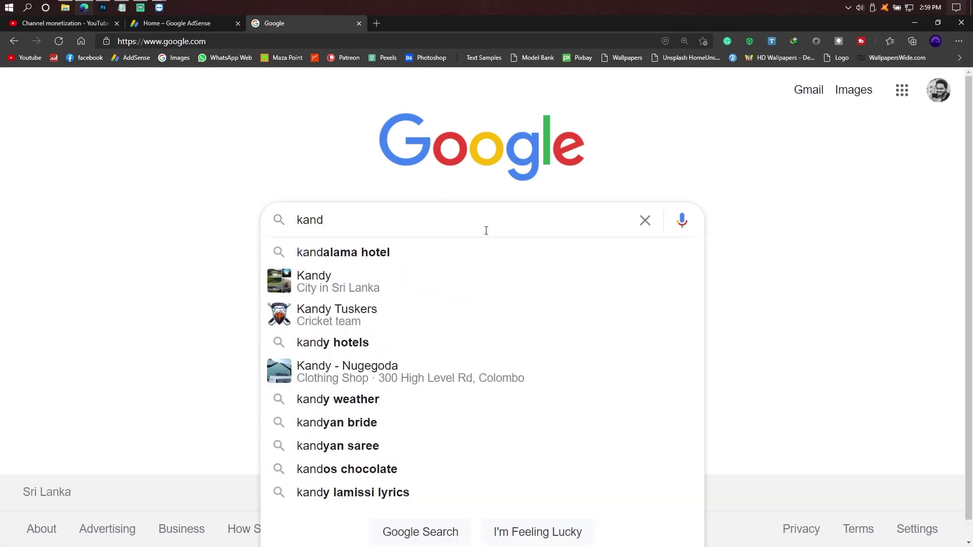
type("y p")
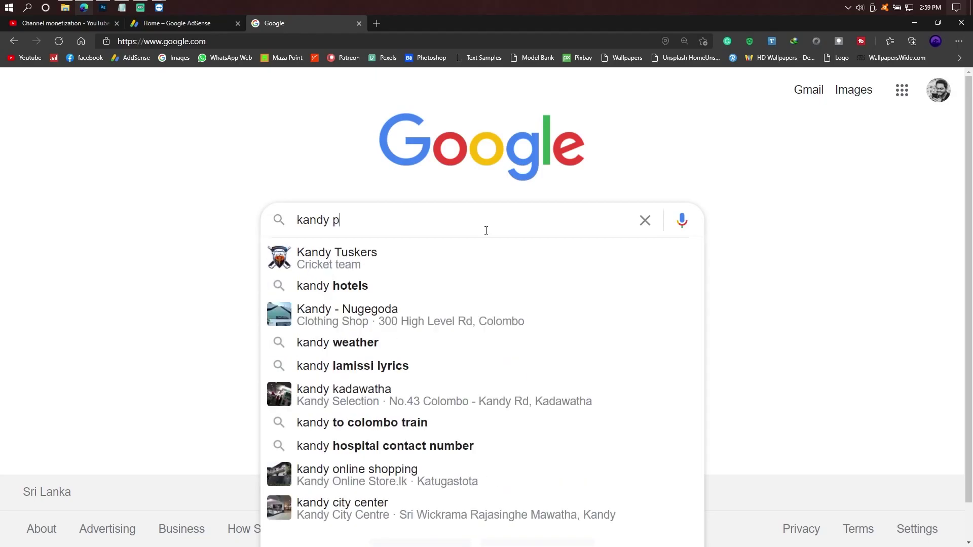
type("ostal")
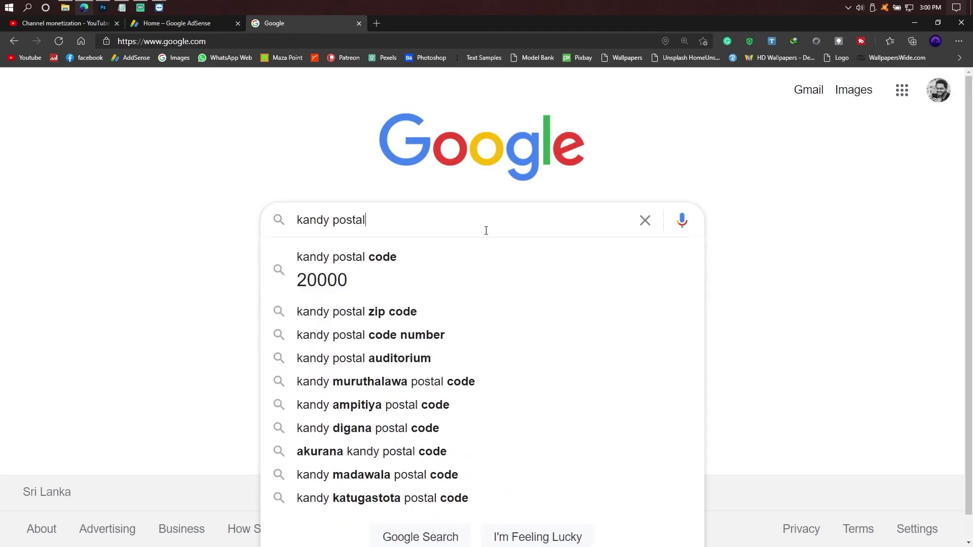
type(" code")
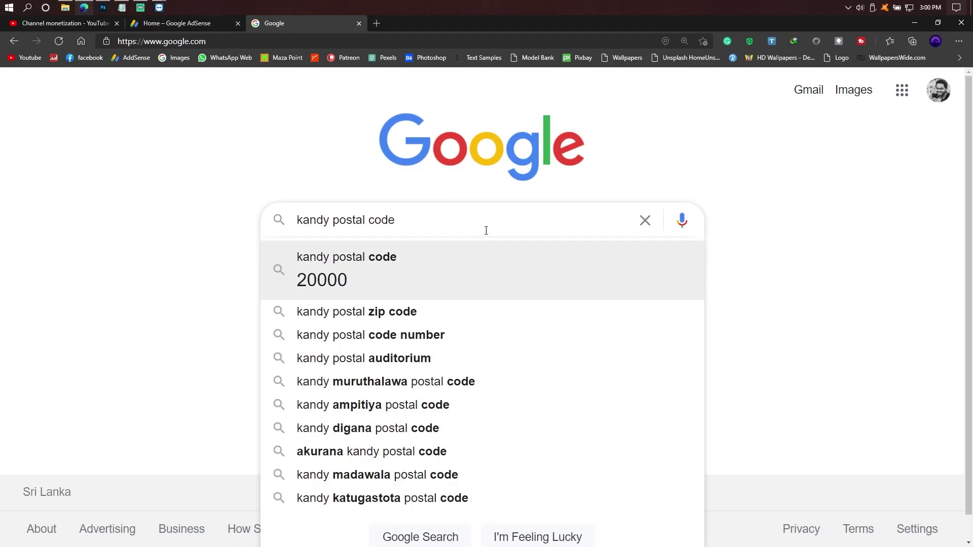
left_click(442, 268)
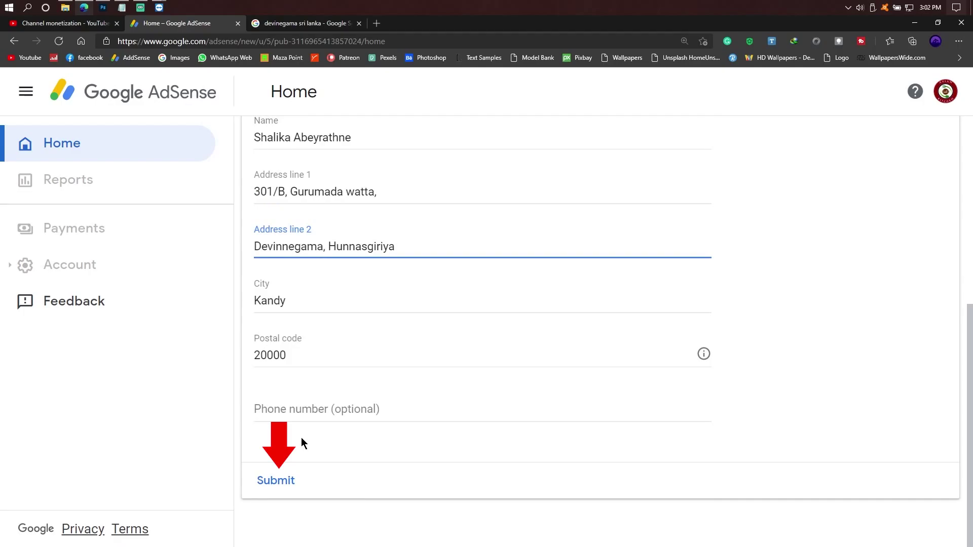
Step: Submit the completed payment address details in AdSense and acknowledge the host redirect notice
left_click(291, 478)
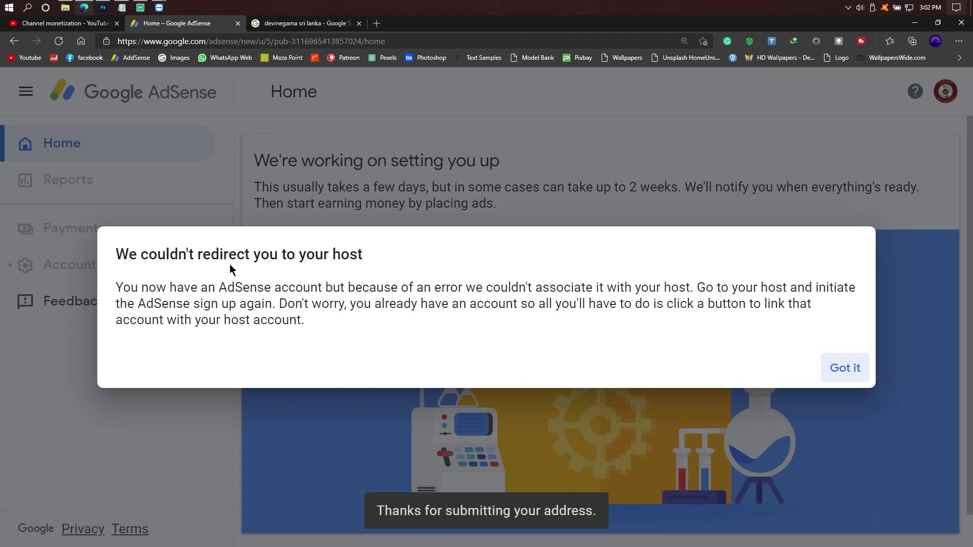
left_click(844, 367)
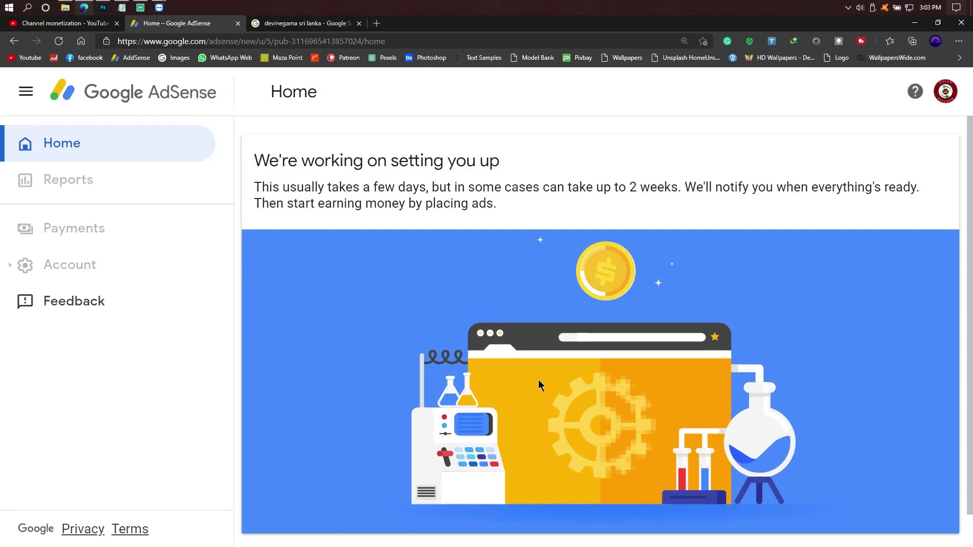
scroll(530, 385, "down", 1)
scroll(356, 443, "up", 1)
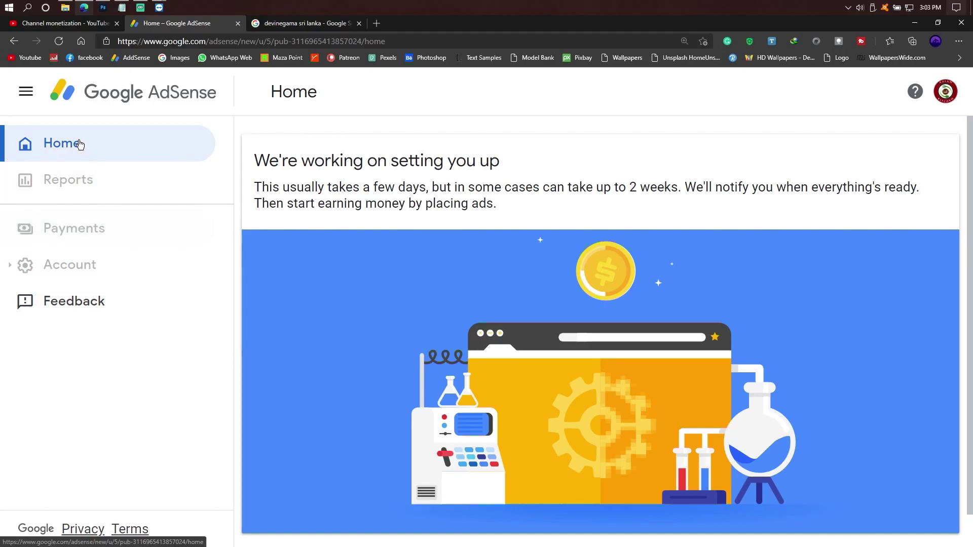
Step: Return to the channel monetization page in YouTube Studio and continue the Step 2 sign-up to AdSense again
left_click(94, 26)
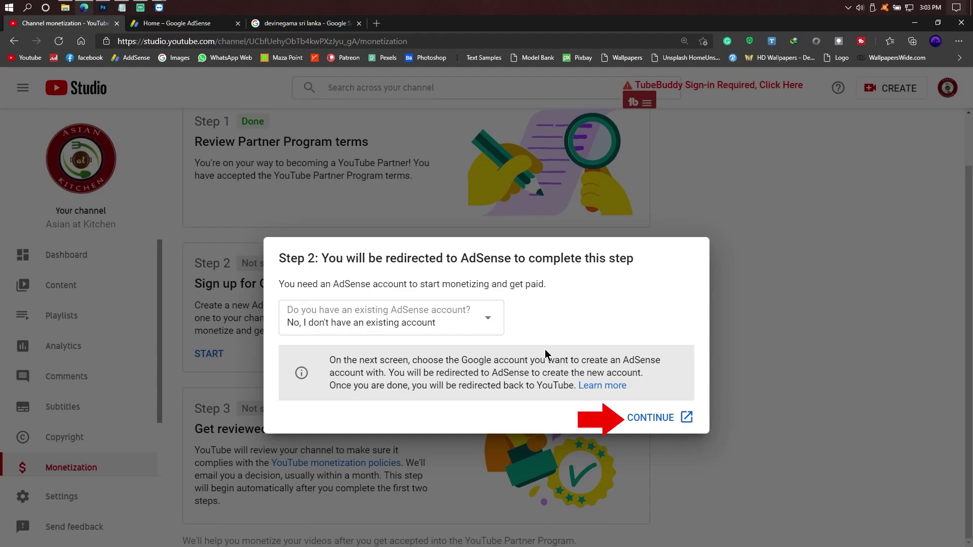
left_click(657, 421)
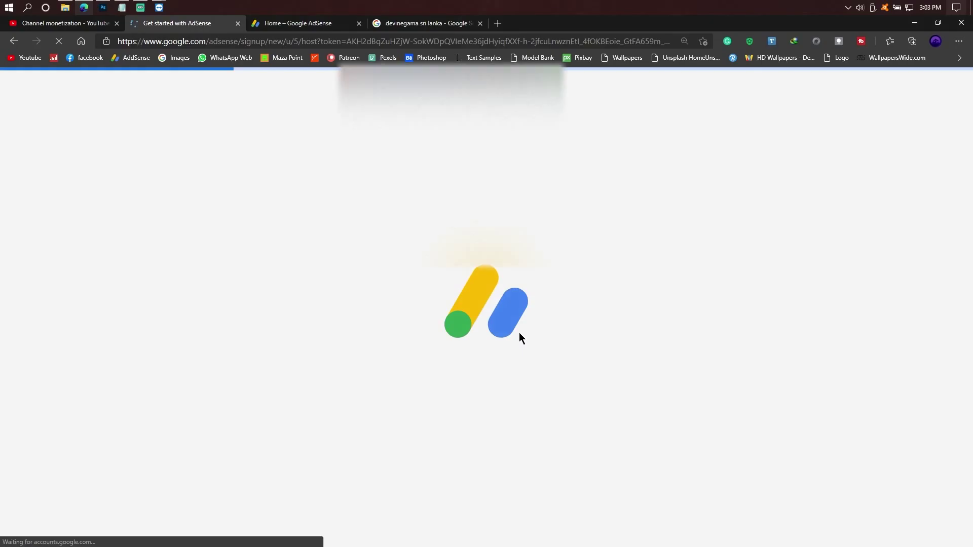
Step: Review the existing Google publisher account details, continue with that account for the channel, and redirect back to YouTube
scroll(522, 336, "down", 3)
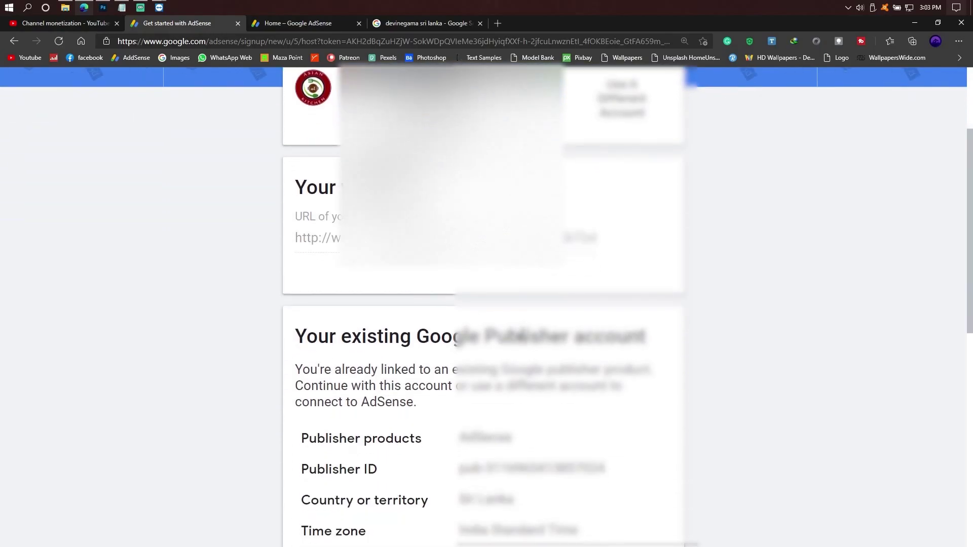
scroll(522, 337, "down", 4)
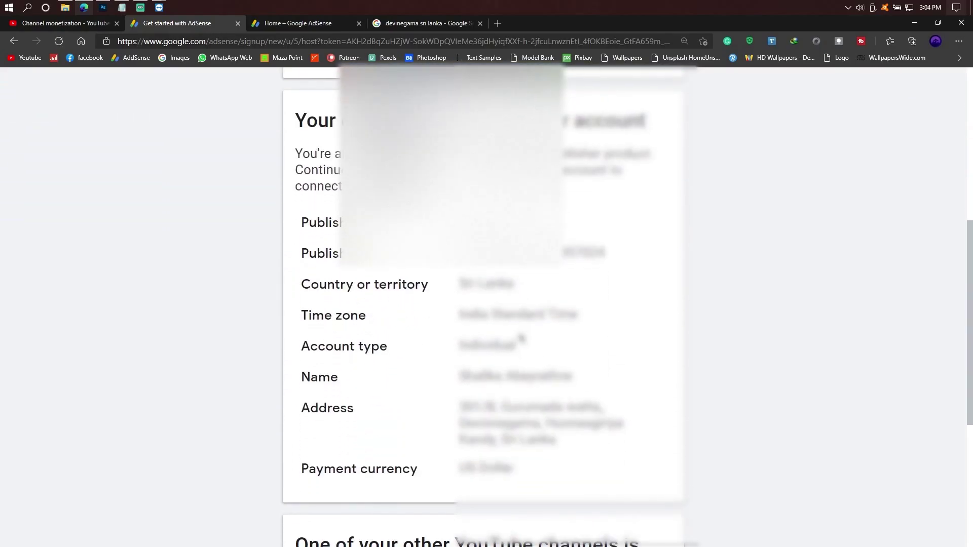
scroll(507, 341, "up", 7)
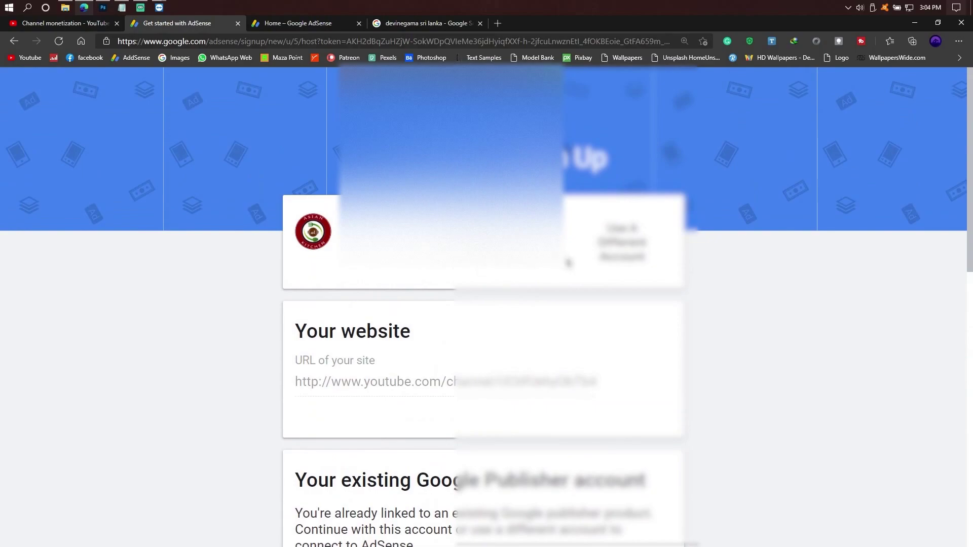
scroll(623, 277, "down", 3)
scroll(569, 317, "down", 1)
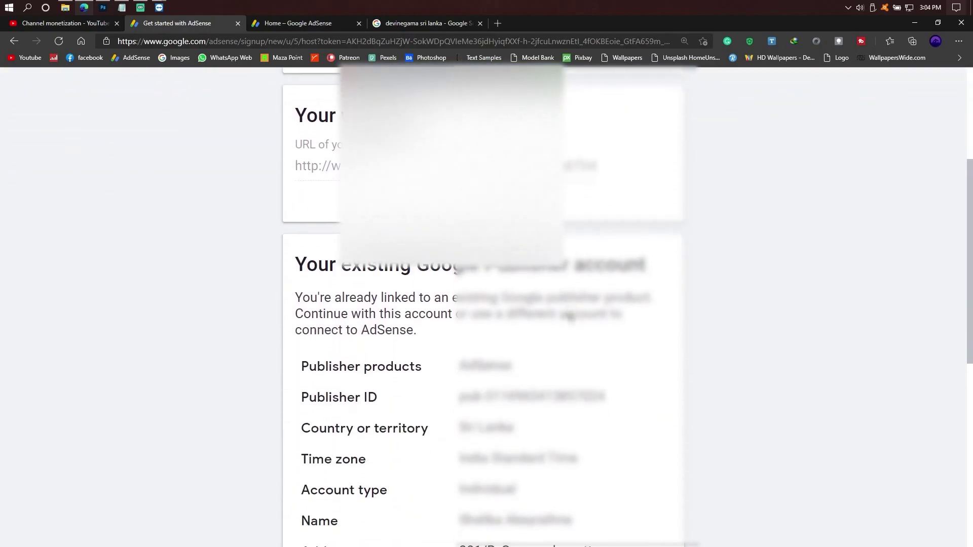
scroll(558, 304, "down", 3)
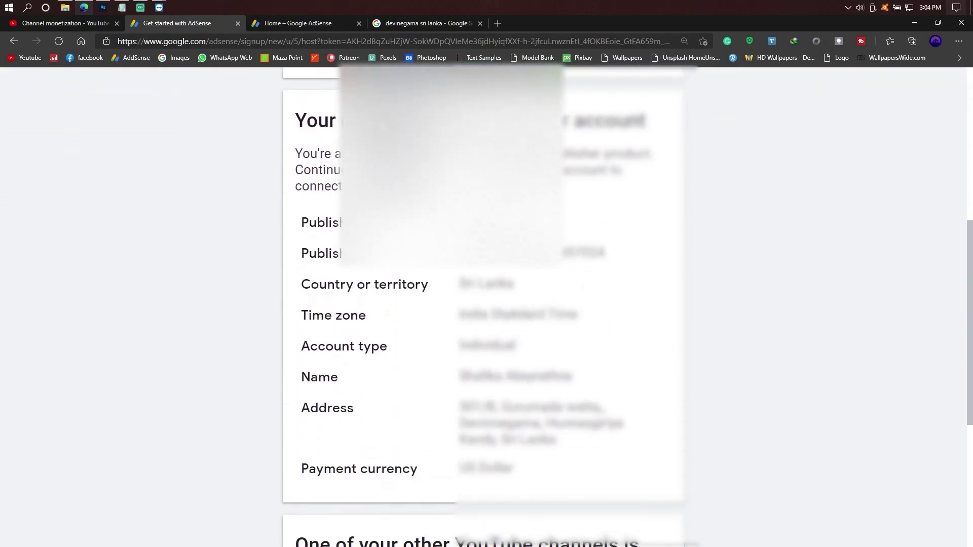
scroll(598, 310, "down", 3)
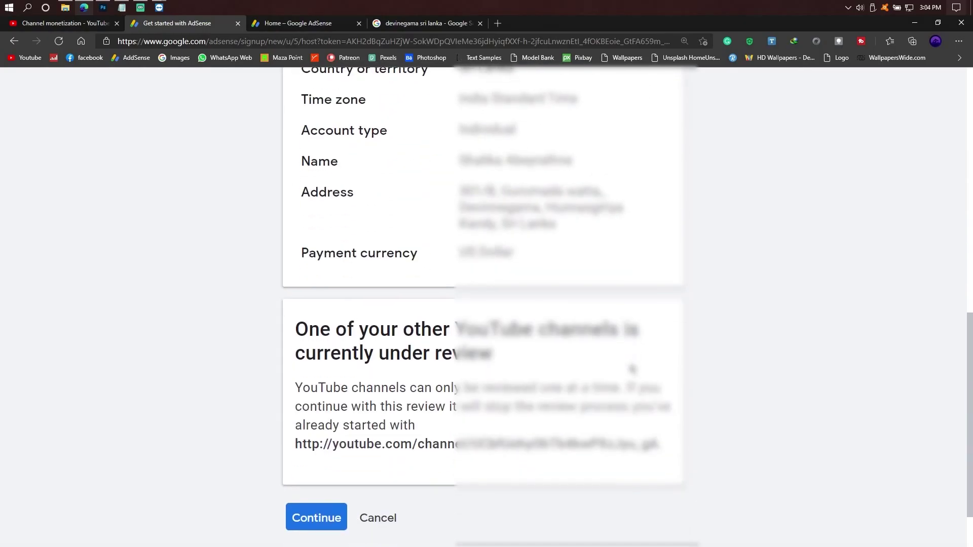
scroll(480, 274, "down", 1)
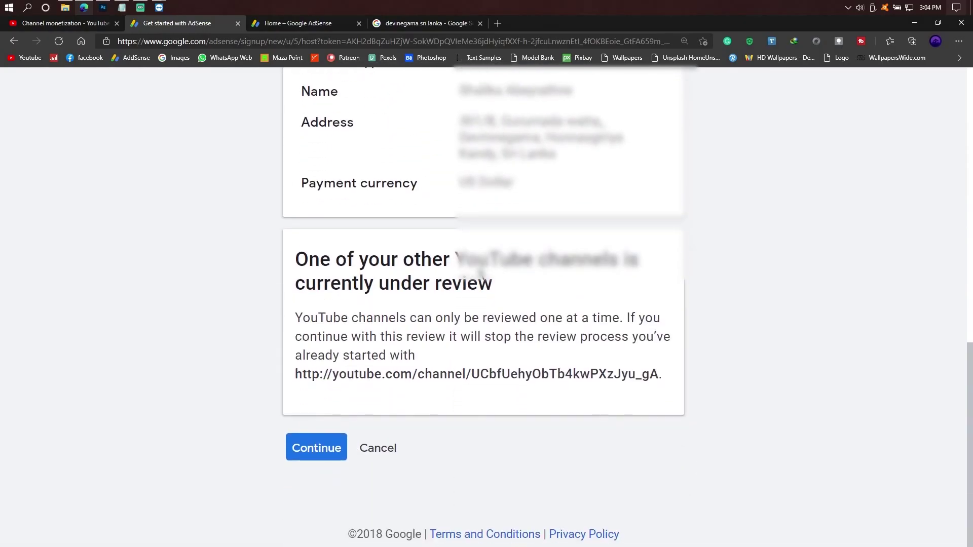
left_click(309, 458)
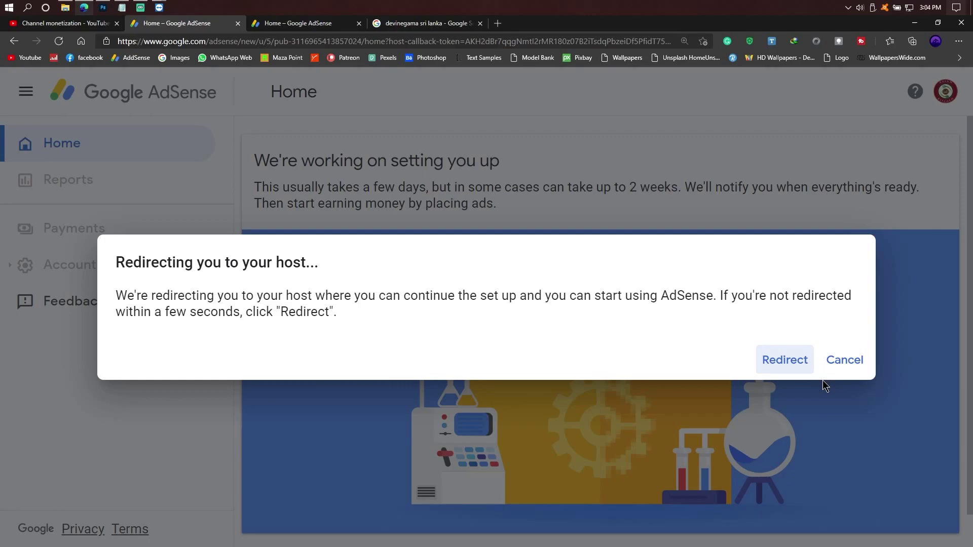
left_click(785, 357)
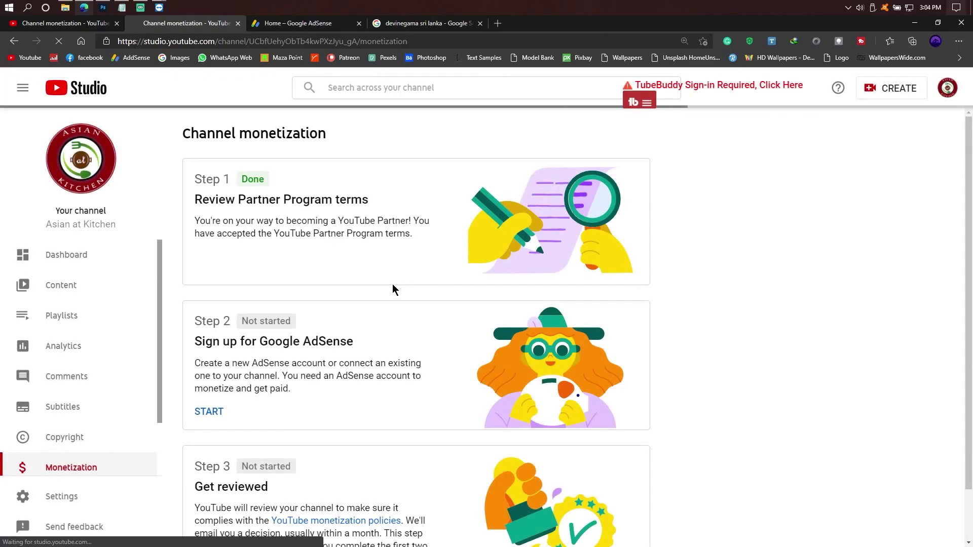
Step: Check the status of Steps 1 to 3 on the channel monetization page, including the Get reviewed step
scroll(392, 285, "down", 1)
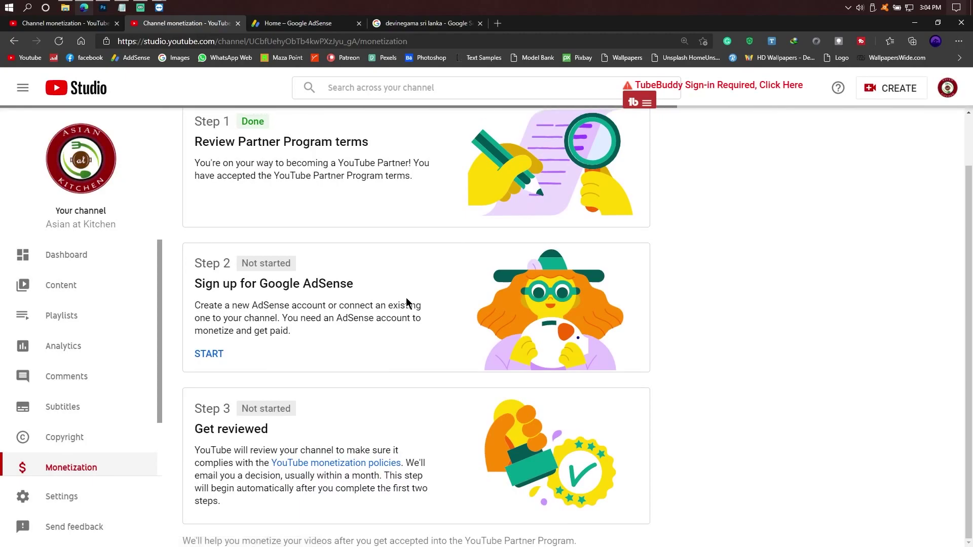
scroll(361, 322, "up", 1)
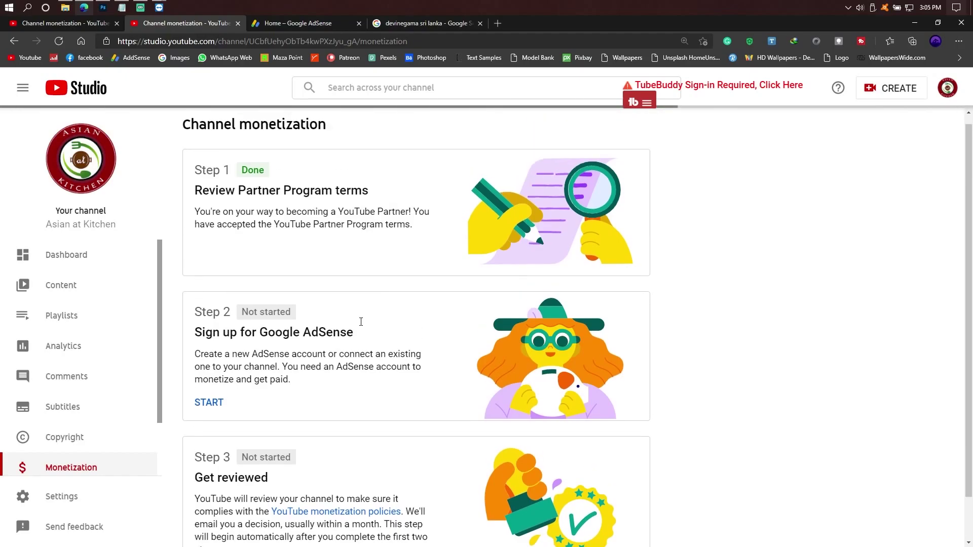
scroll(360, 322, "down", 1)
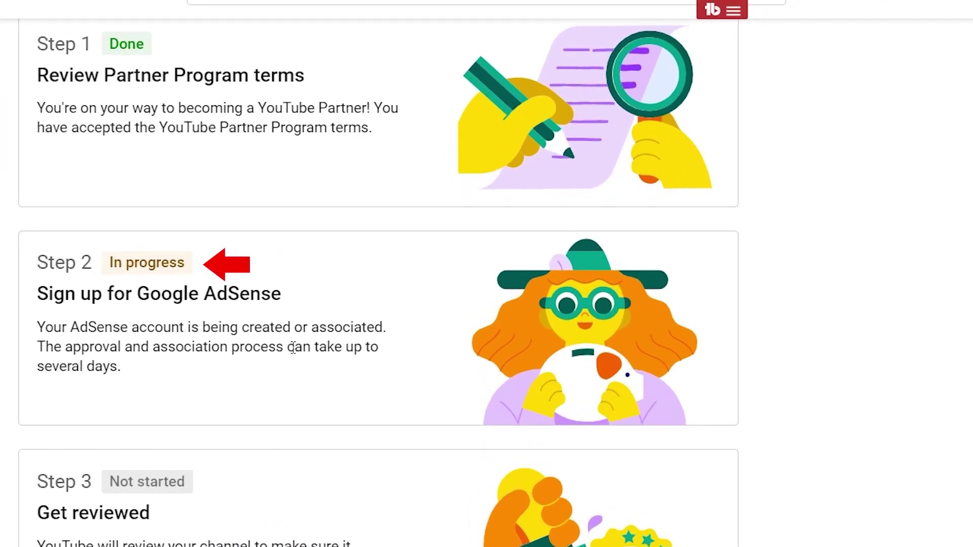
scroll(286, 350, "up", 1)
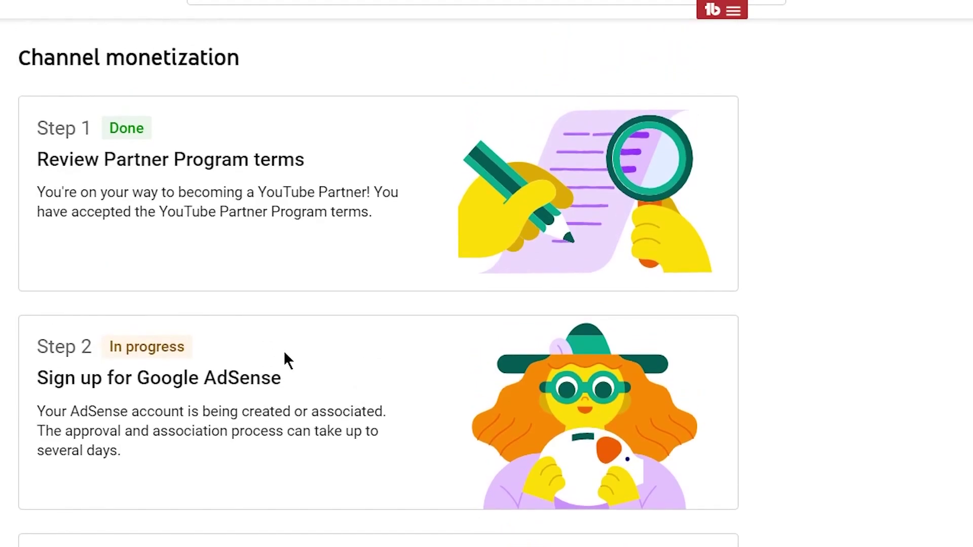
scroll(252, 397, "down", 1)
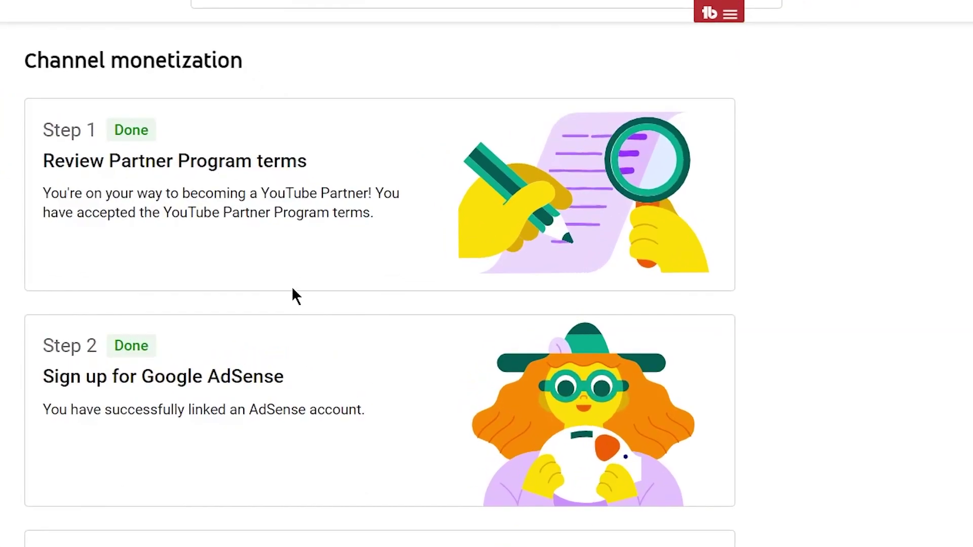
scroll(306, 295, "down", 3)
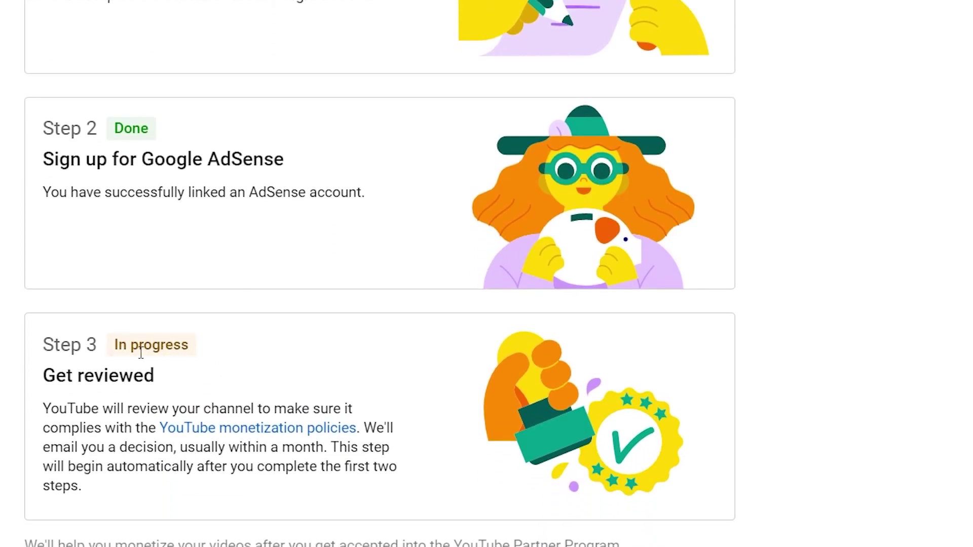
left_click_drag(196, 343, 110, 345)
left_click(232, 343)
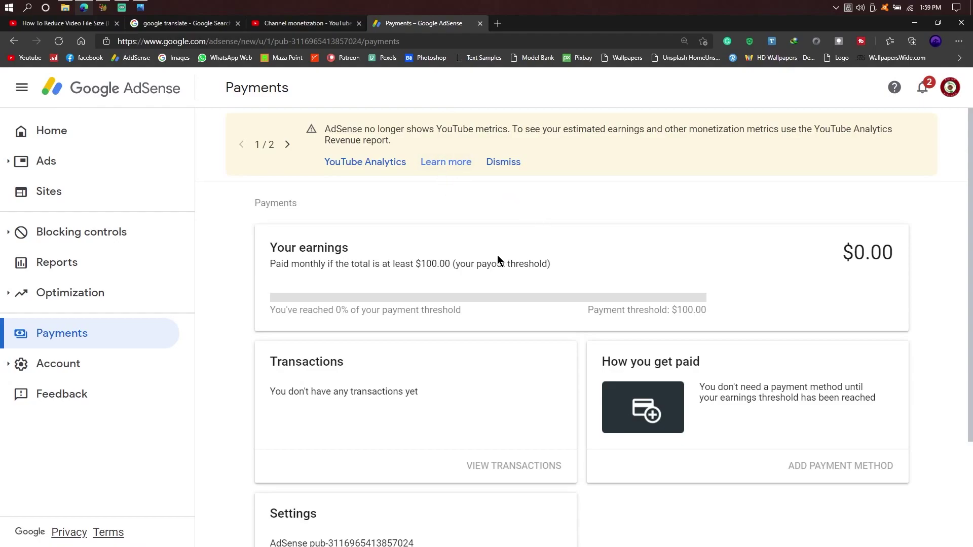
Step: Examine the AdSense Payments page and the channel's monetization and YouTube Partner Program options in YouTube Studio
left_click(320, 23)
left_click(425, 26)
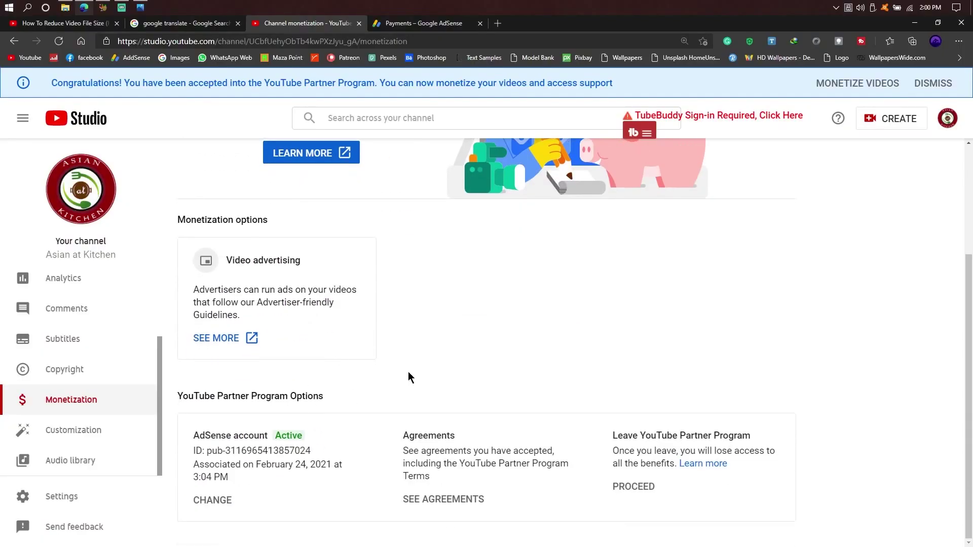
scroll(409, 372, "up", 3)
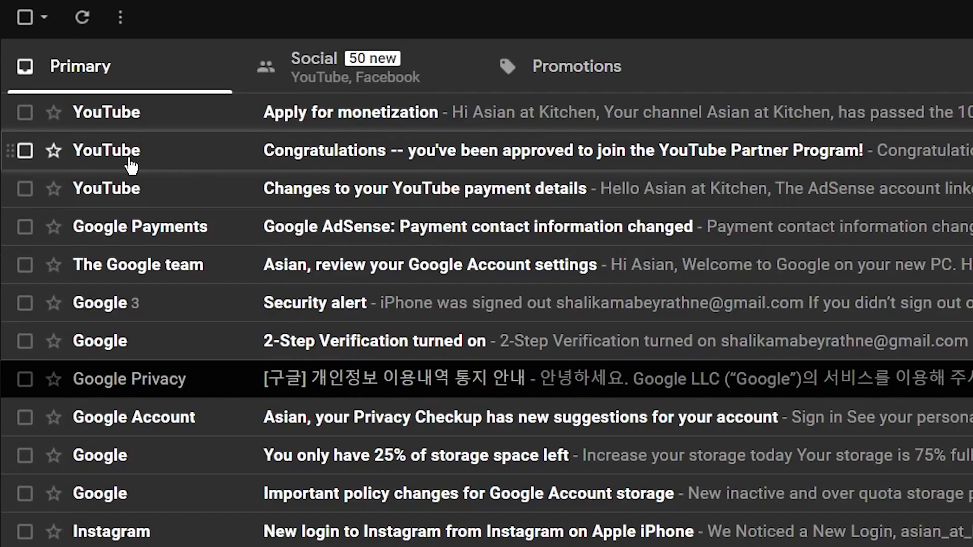
mouse_move(131, 165)
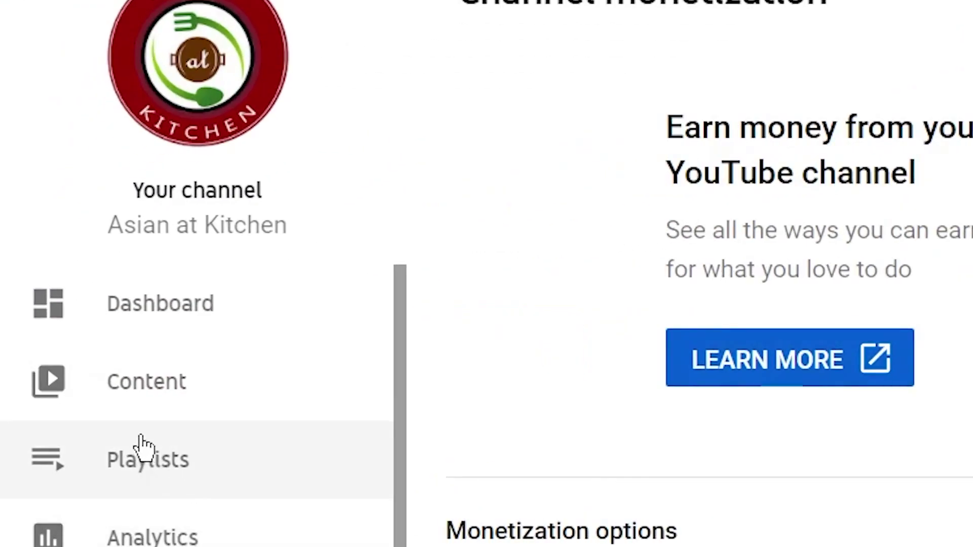
Step: Open the channel's content list and turn monetization On for the video published Feb 22, 2021, saving the change
left_click(217, 390)
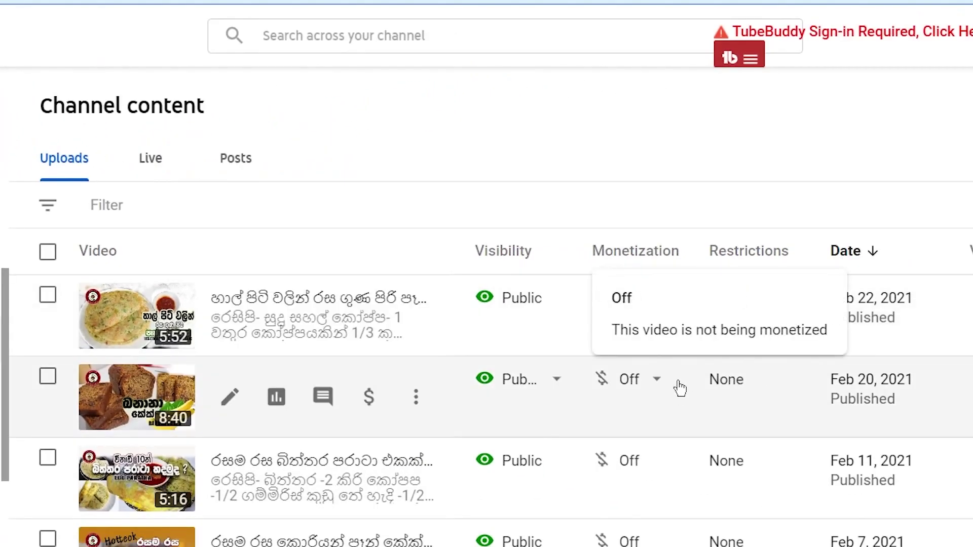
mouse_move(664, 309)
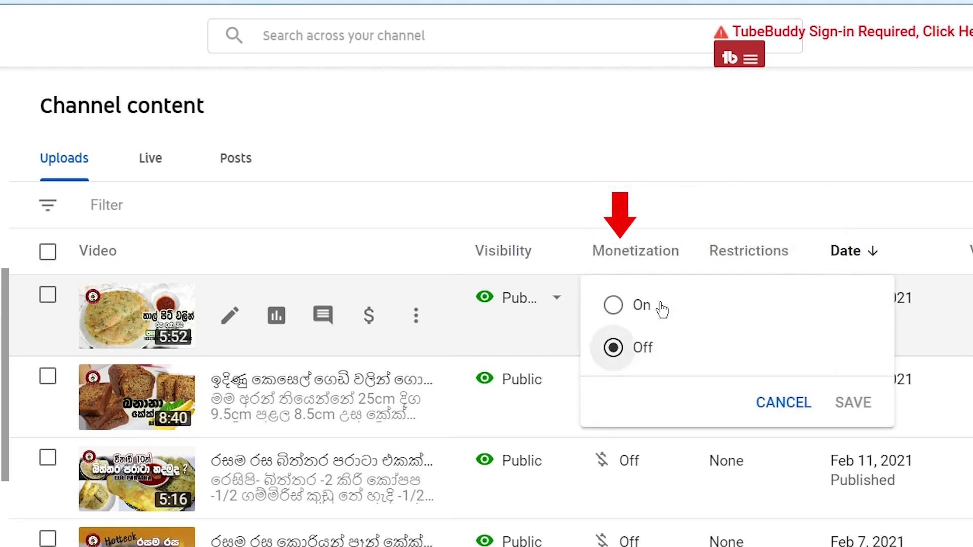
left_click(644, 306)
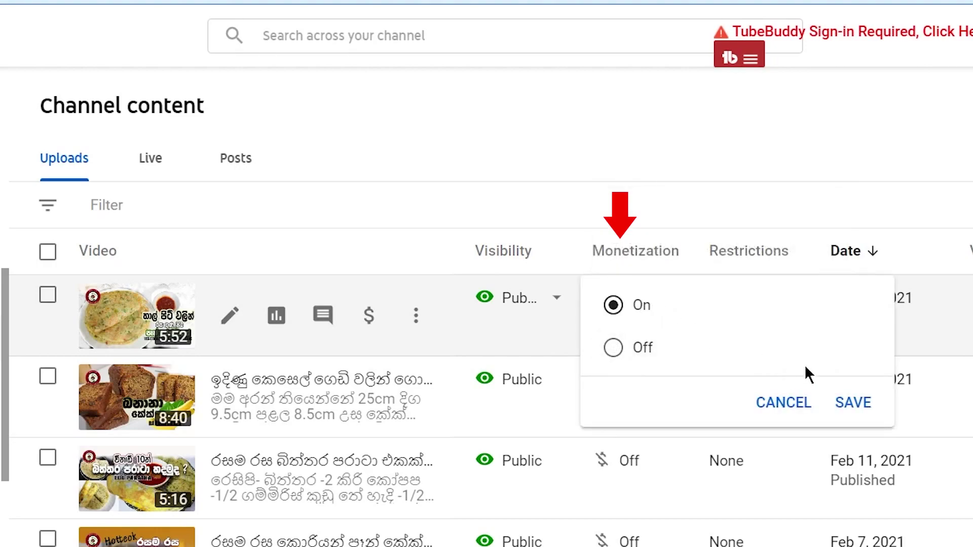
left_click(848, 406)
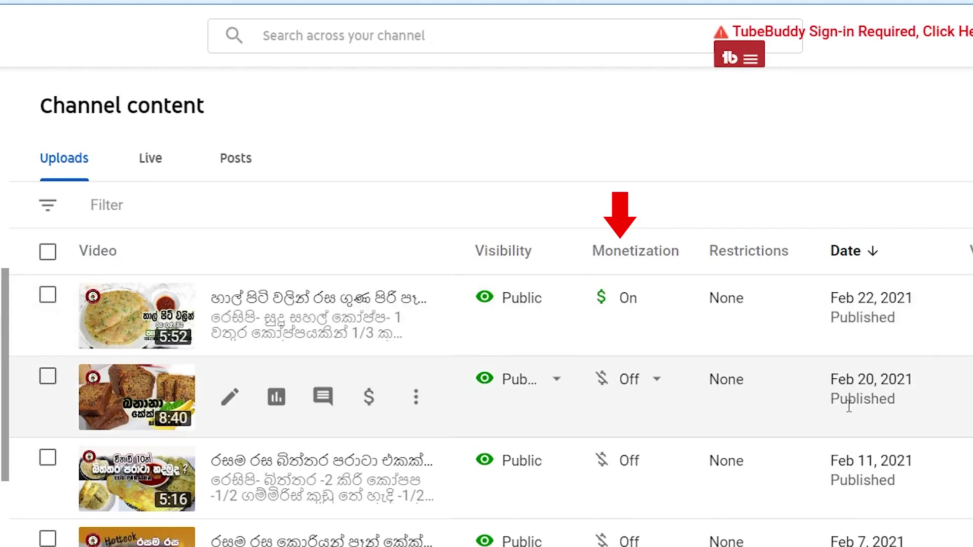
Step: Set monetization to On for the video published Feb 20, 2021
left_click(659, 385)
left_click(642, 392)
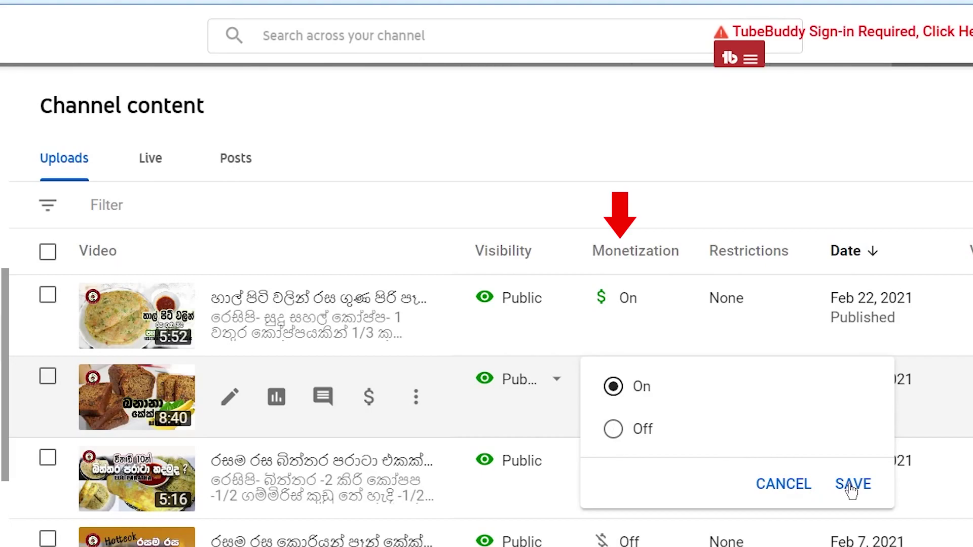